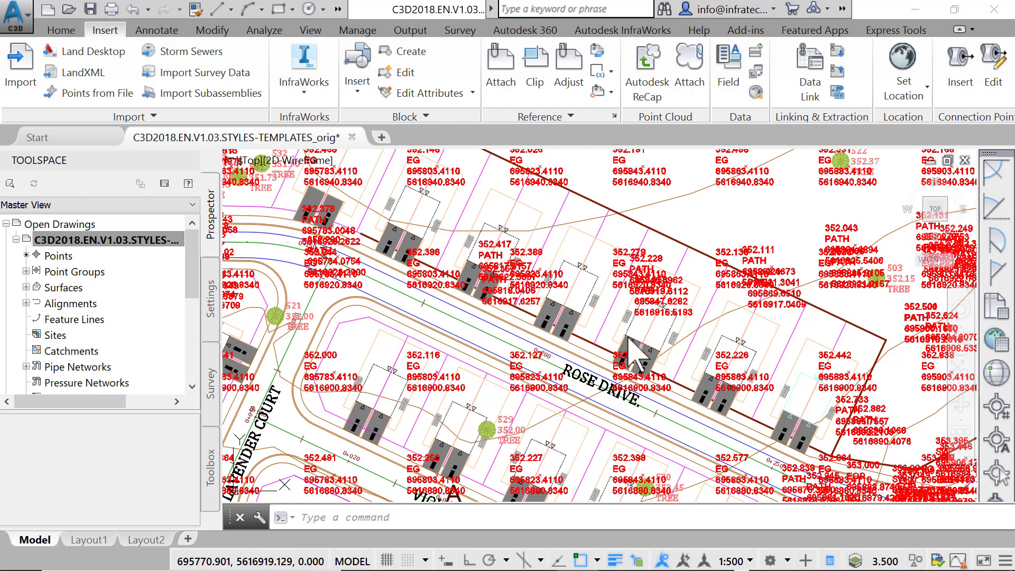
# - Change the annotation scale from 1:500 to 1:250 to shrink the point labels
pyautogui.click(750, 561)
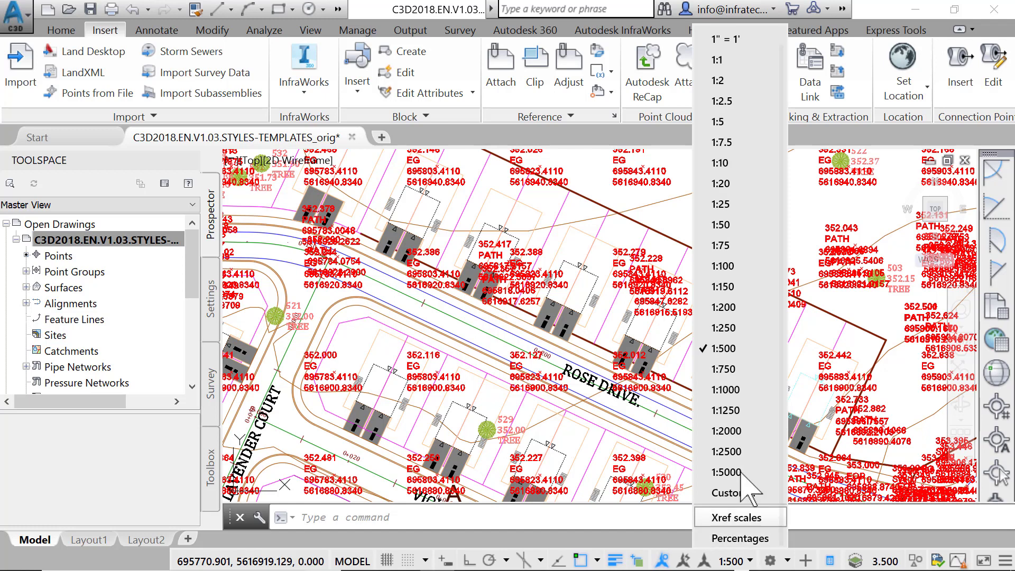
pyautogui.click(738, 346)
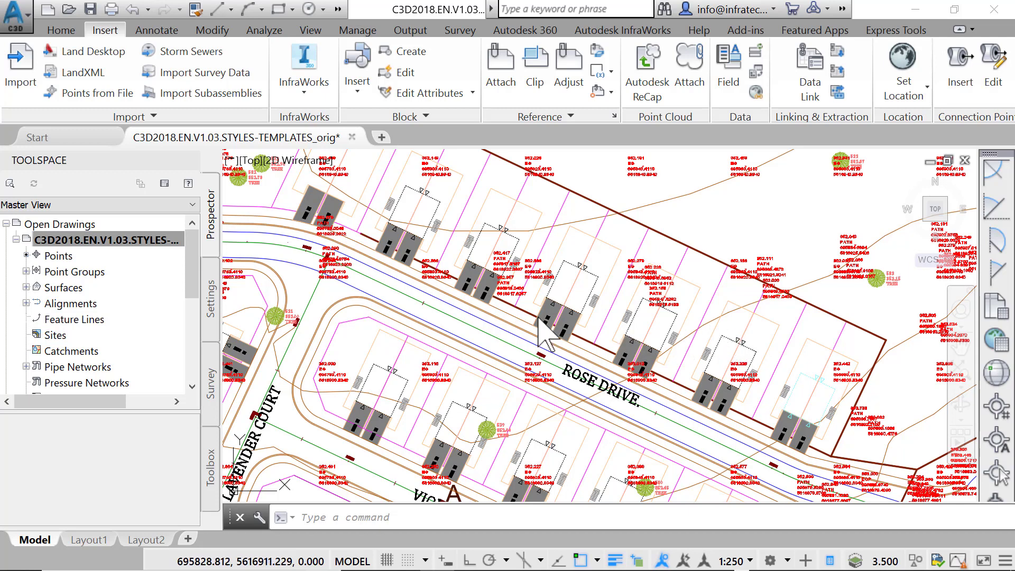
# - In Settings, expand Point > Description Key Sets and select IC.Desc.Key
pyautogui.click(211, 300)
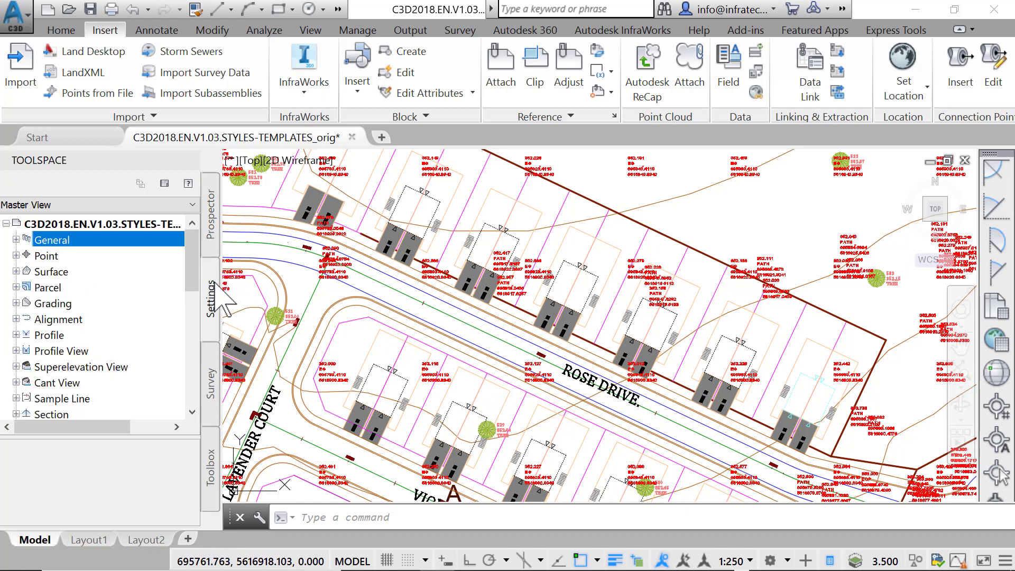
pyautogui.click(16, 255)
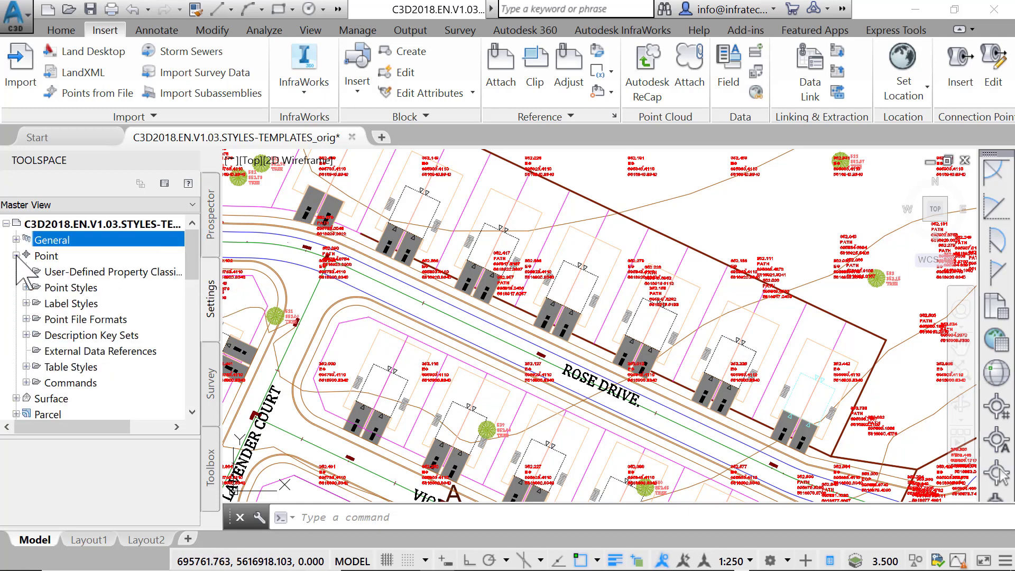
pyautogui.click(26, 335)
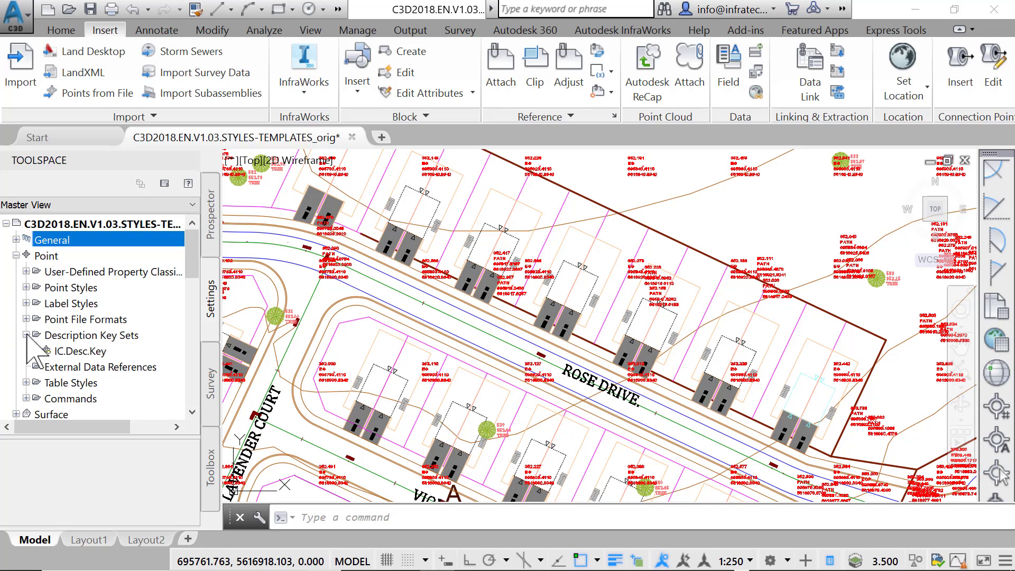
pyautogui.click(135, 352)
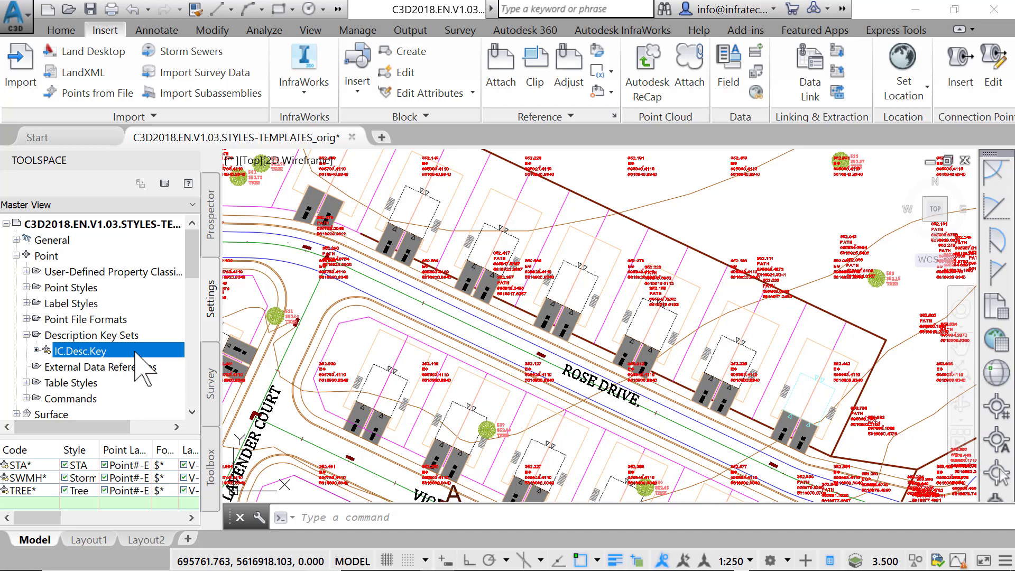
# - Preview Edit Keys and New description key set without changes, then reselect IC.Desc.Key
pyautogui.rightClick(135, 352)
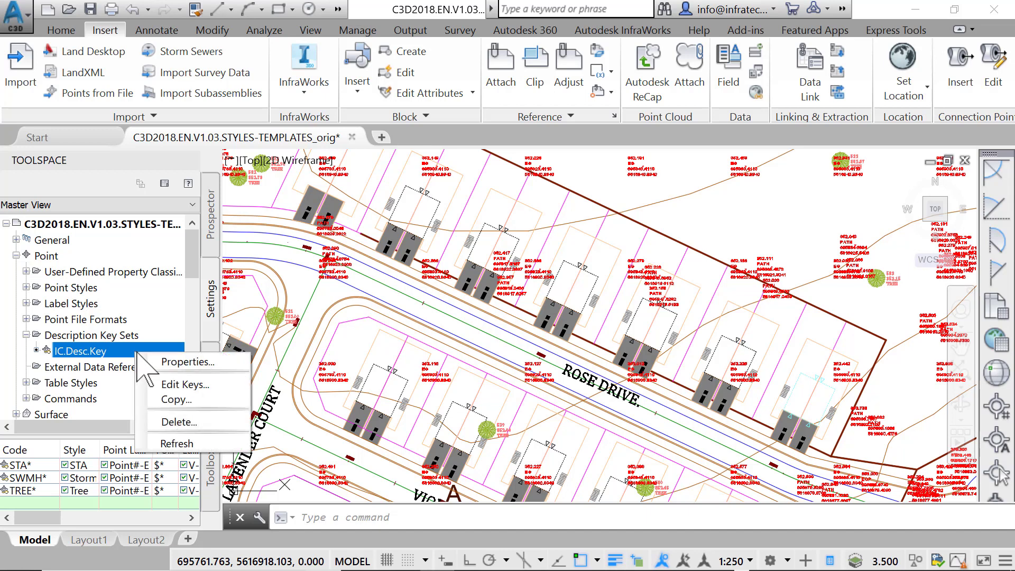
pyautogui.click(164, 383)
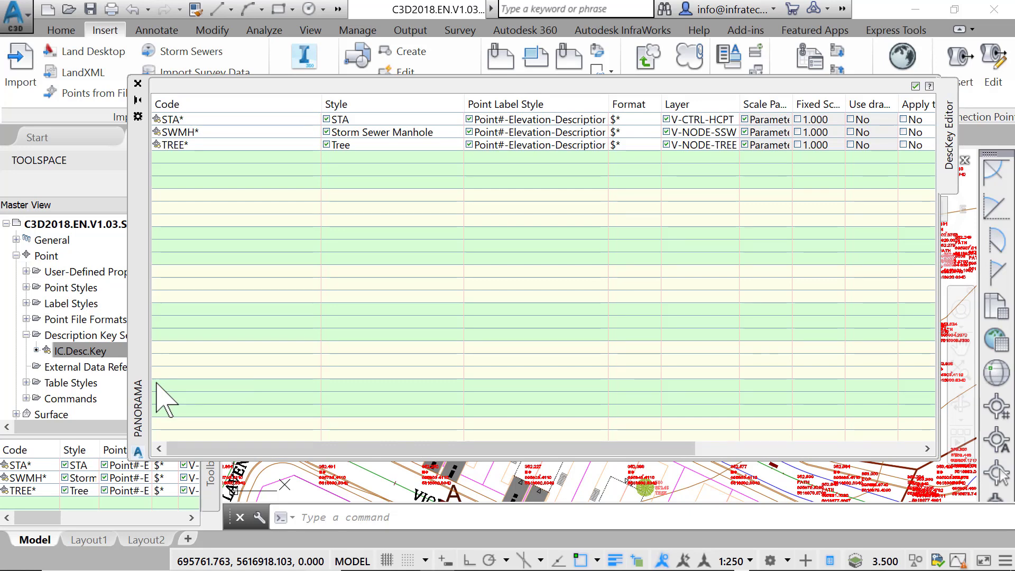
pyautogui.click(137, 84)
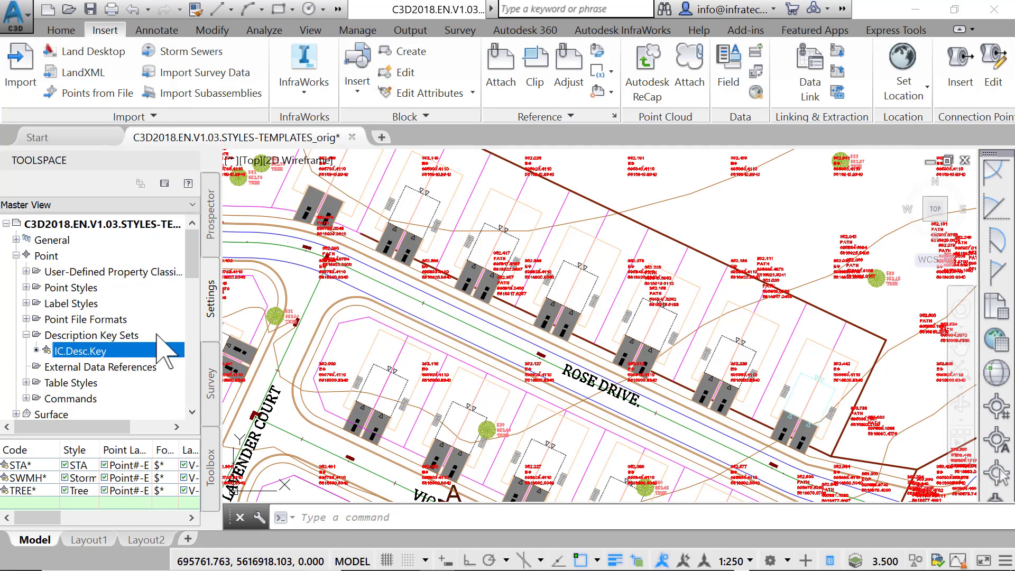
pyautogui.click(163, 340)
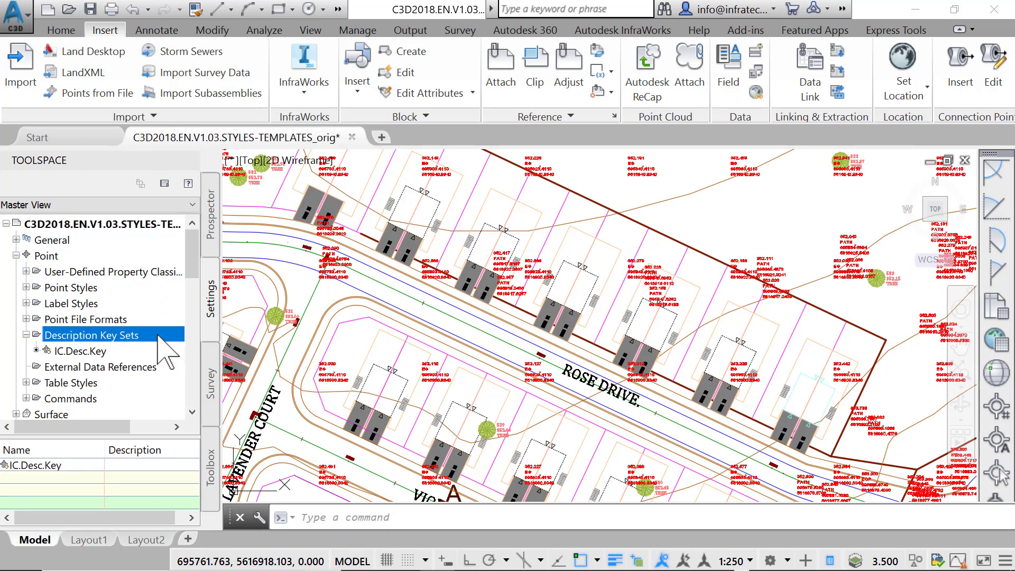
pyautogui.rightClick(163, 340)
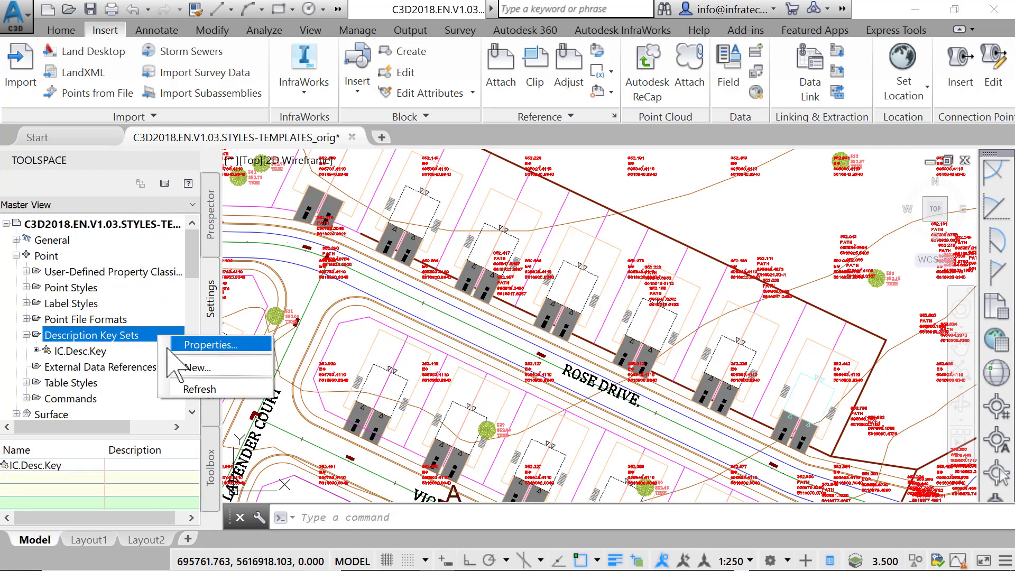
pyautogui.click(189, 367)
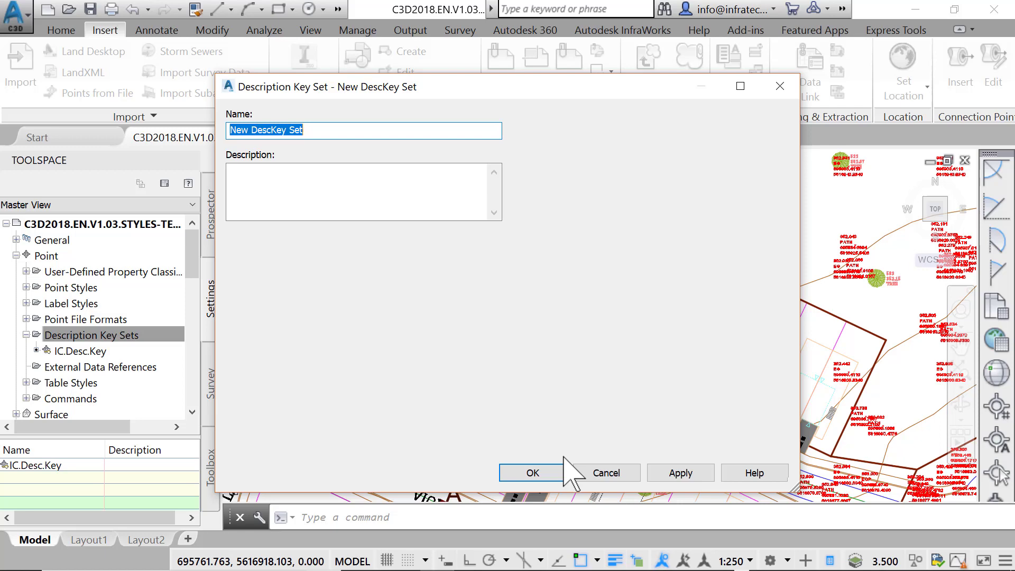
pyautogui.click(606, 472)
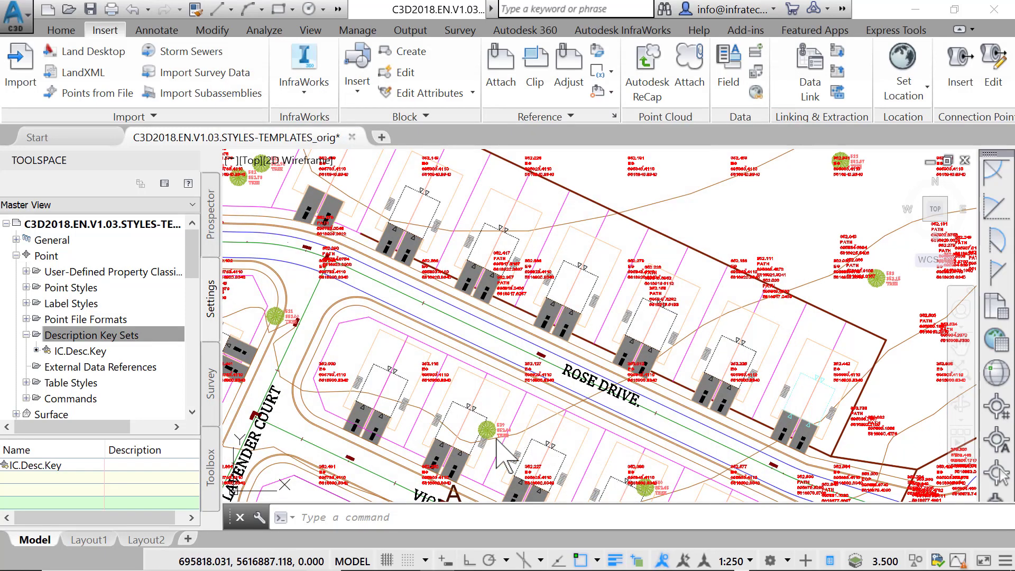
pyautogui.click(135, 352)
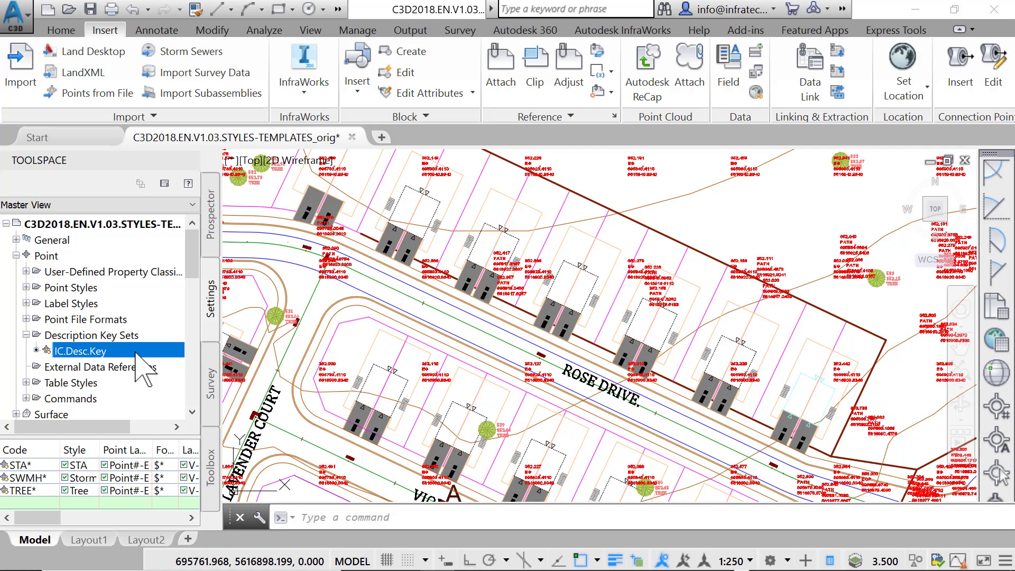
# - Open IC.Desc.Key in the DescKey Editor and rename code SWMH* to STMH*
pyautogui.rightClick(137, 355)
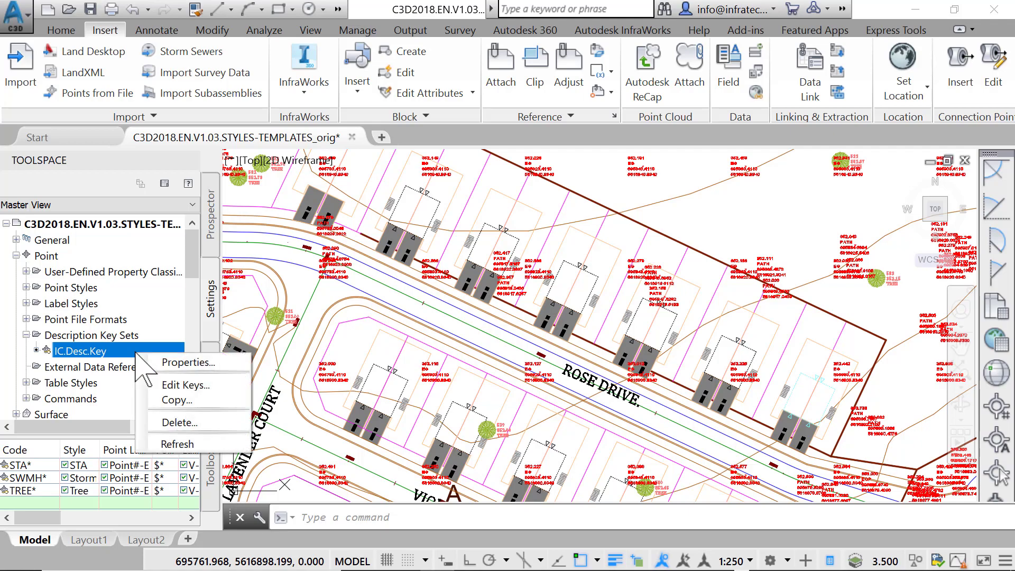
pyautogui.click(179, 386)
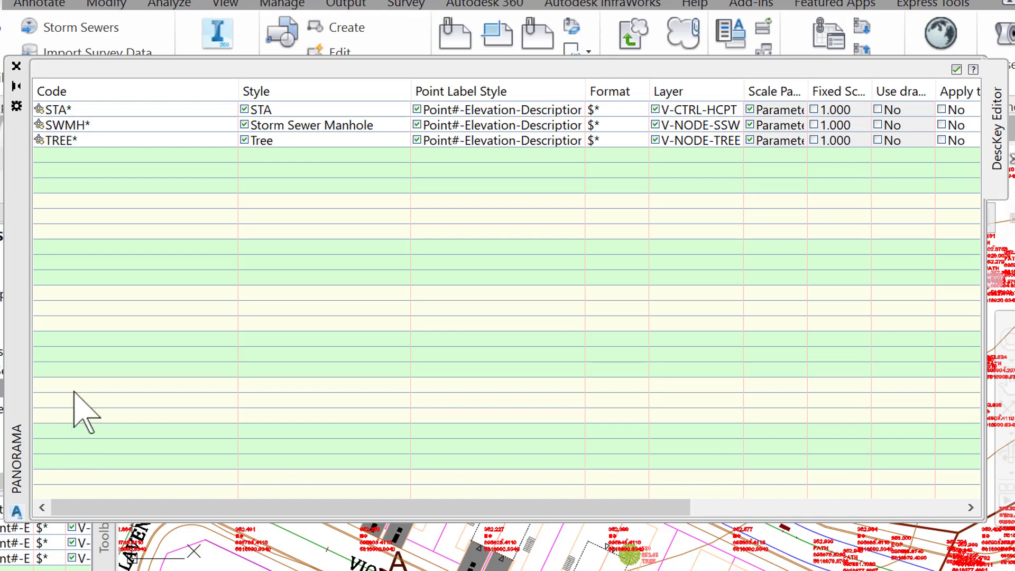
pyautogui.click(55, 125)
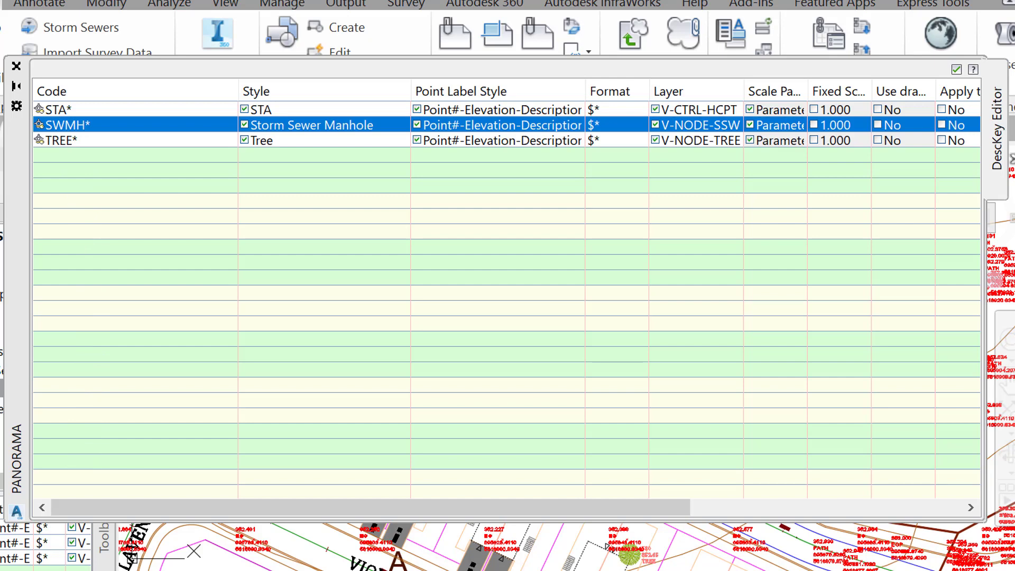
pyautogui.click(56, 125)
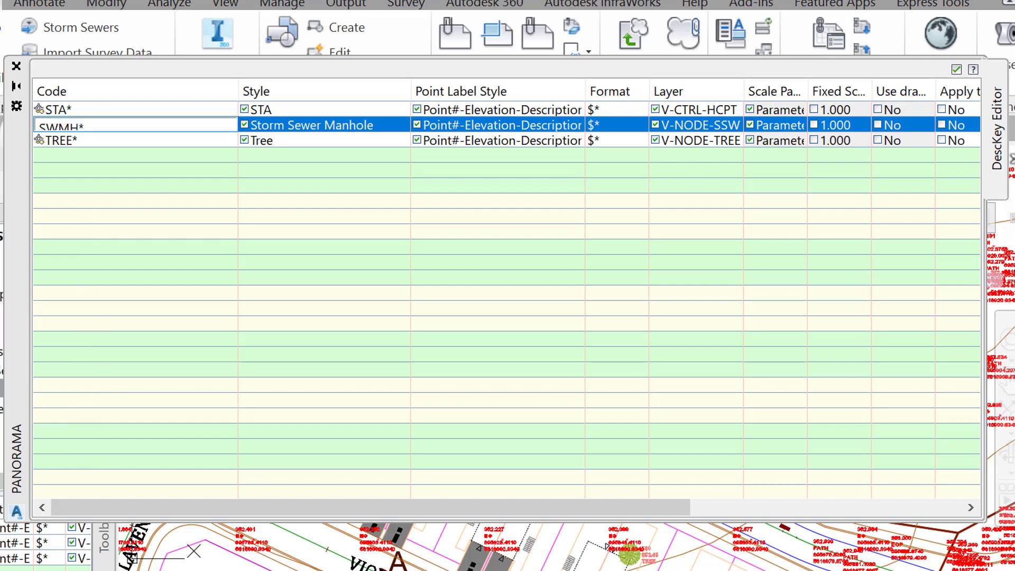
pyautogui.press('BackSpace')
pyautogui.press('BackSpace')
pyautogui.press('BackSpace')
pyautogui.write('TMH*')
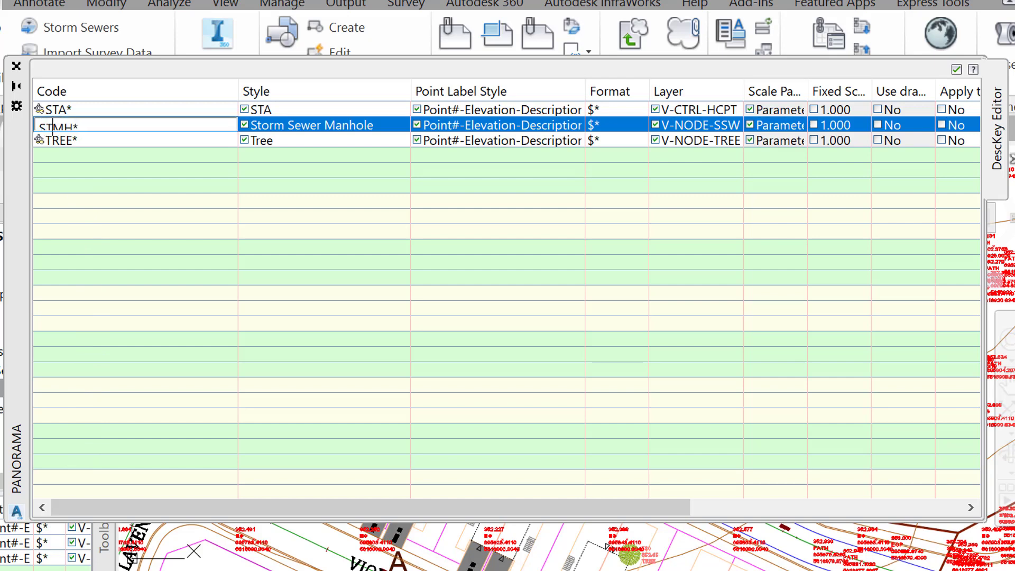
pyautogui.press('Return')
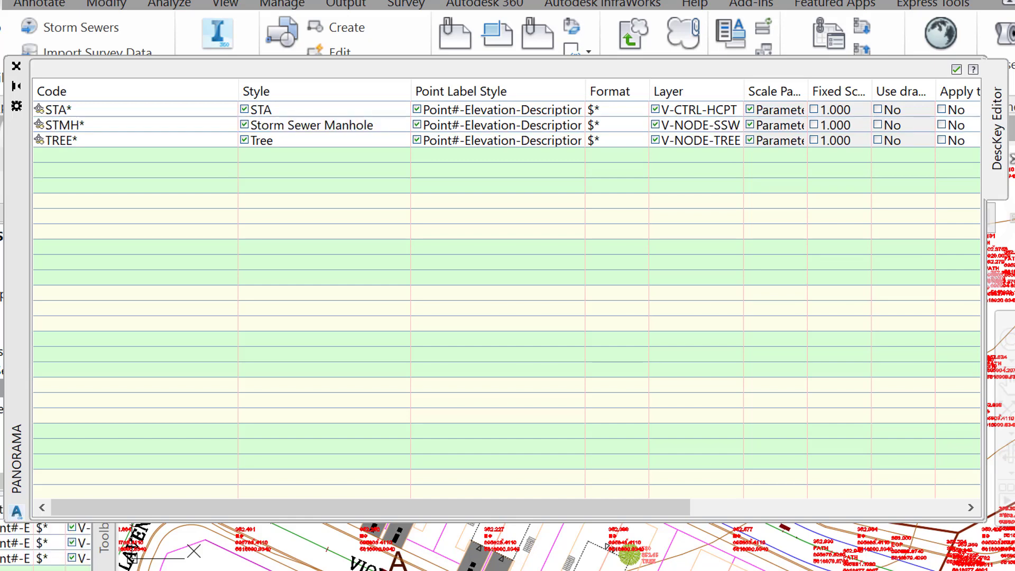
# - Shorten the TREE* code to TR*
pyautogui.click(68, 141)
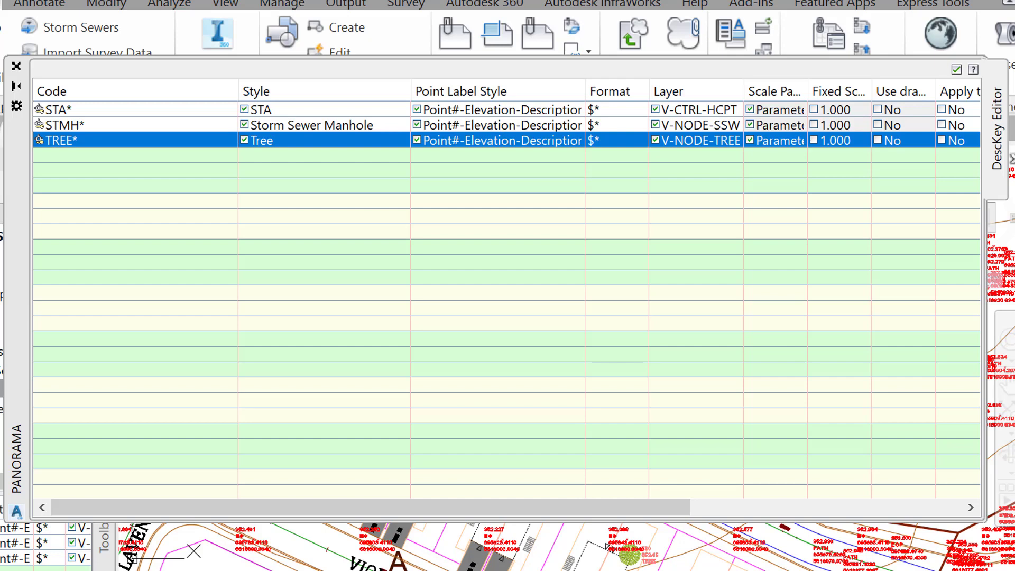
pyautogui.click(68, 141)
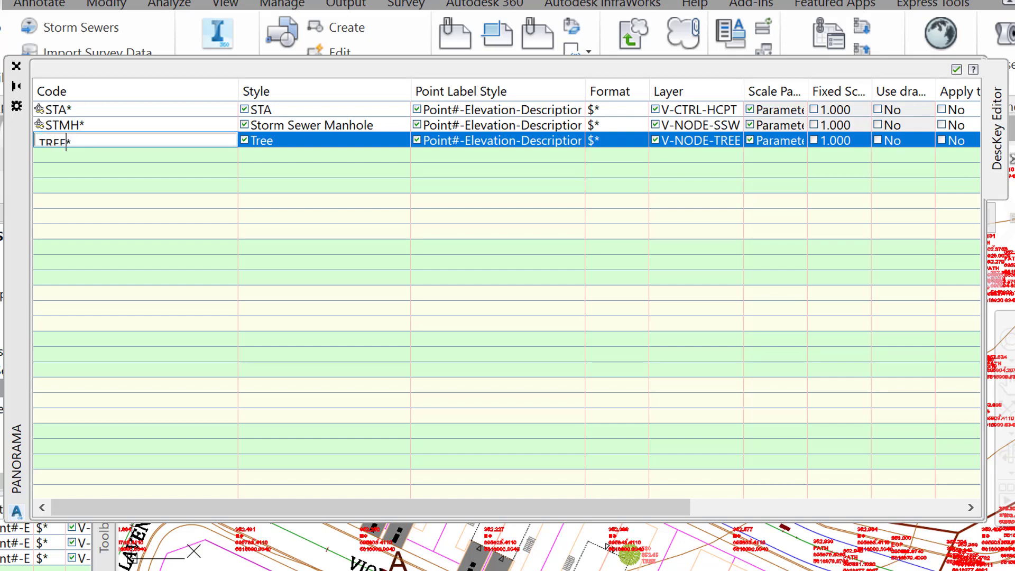
pyautogui.press('BackSpace')
pyautogui.press('BackSpace')
pyautogui.click(341, 218)
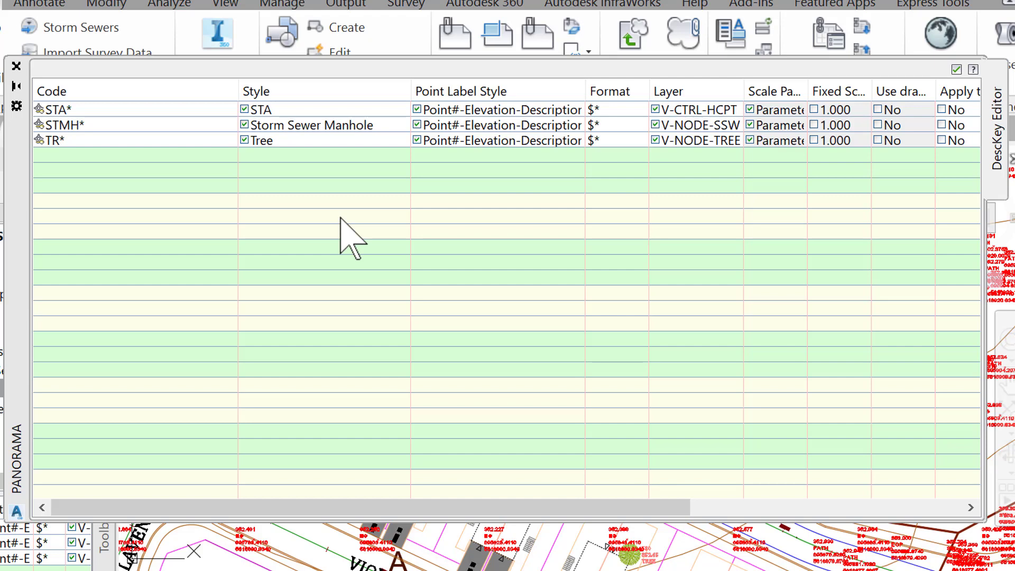
# - Add a new description key with code SSMH* to IC.Desc.Key
pyautogui.click(87, 140)
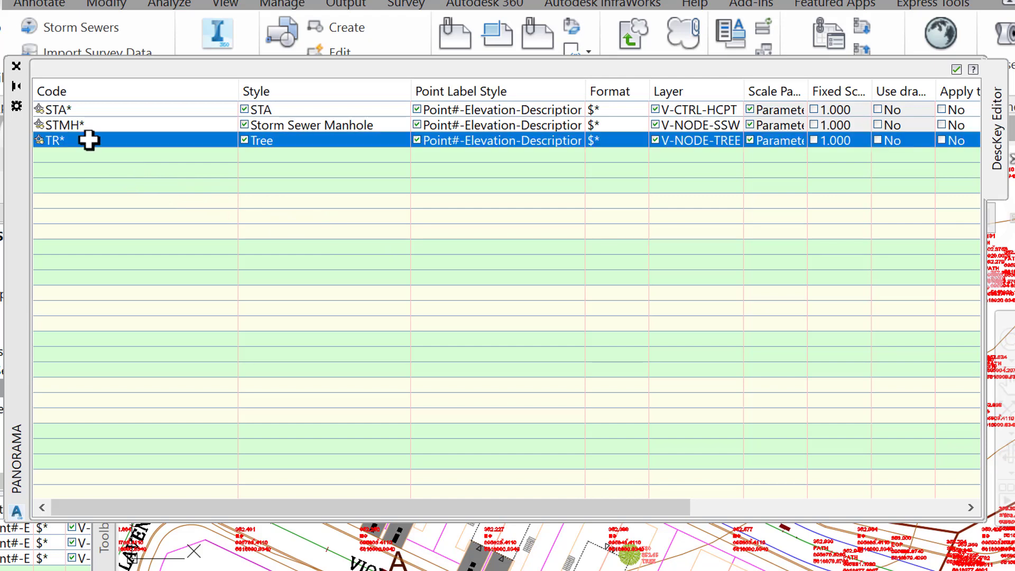
pyautogui.rightClick(88, 140)
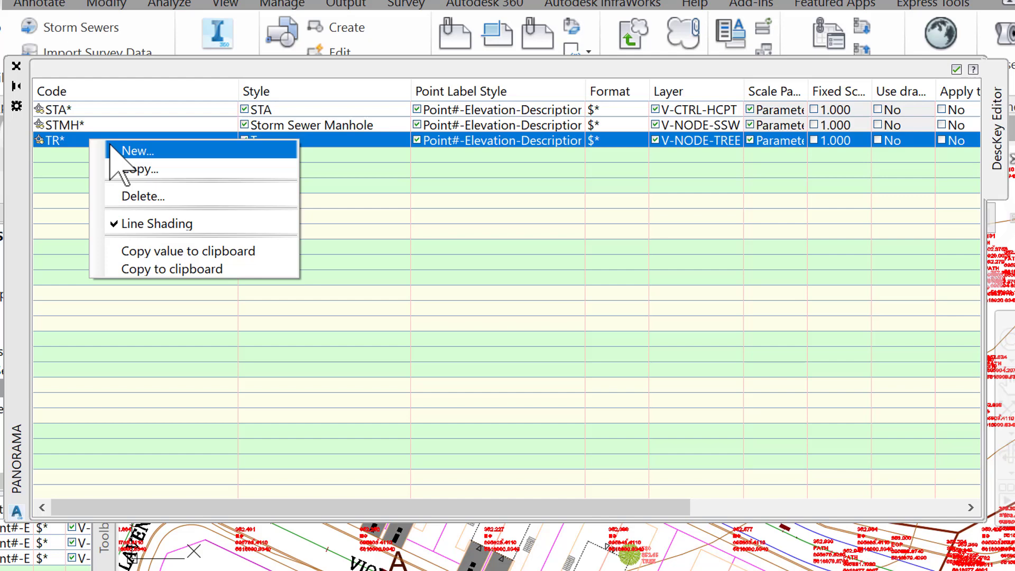
pyautogui.click(130, 151)
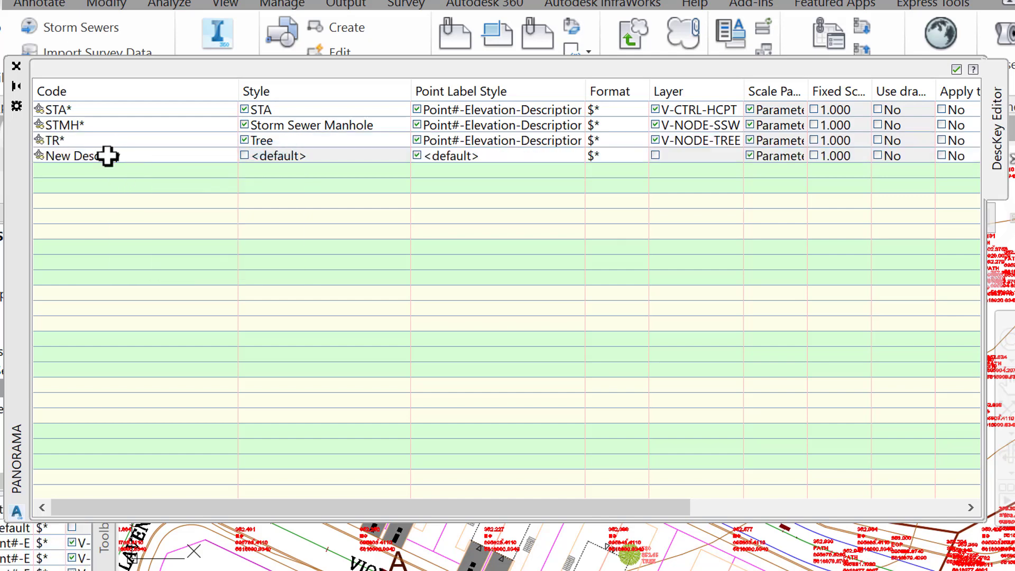
pyautogui.click(107, 155)
pyautogui.click(107, 157)
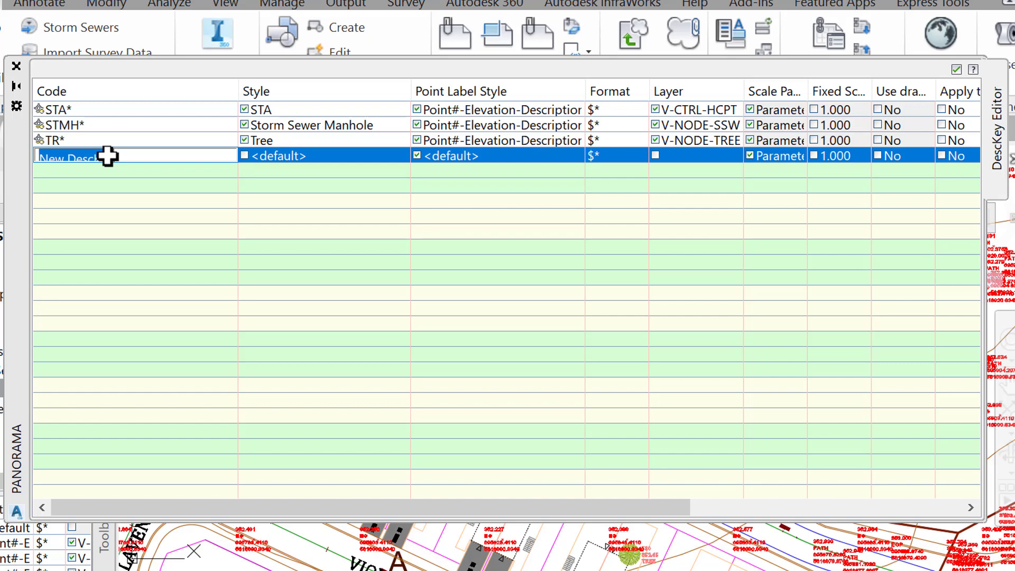
pyautogui.write('SSMH')
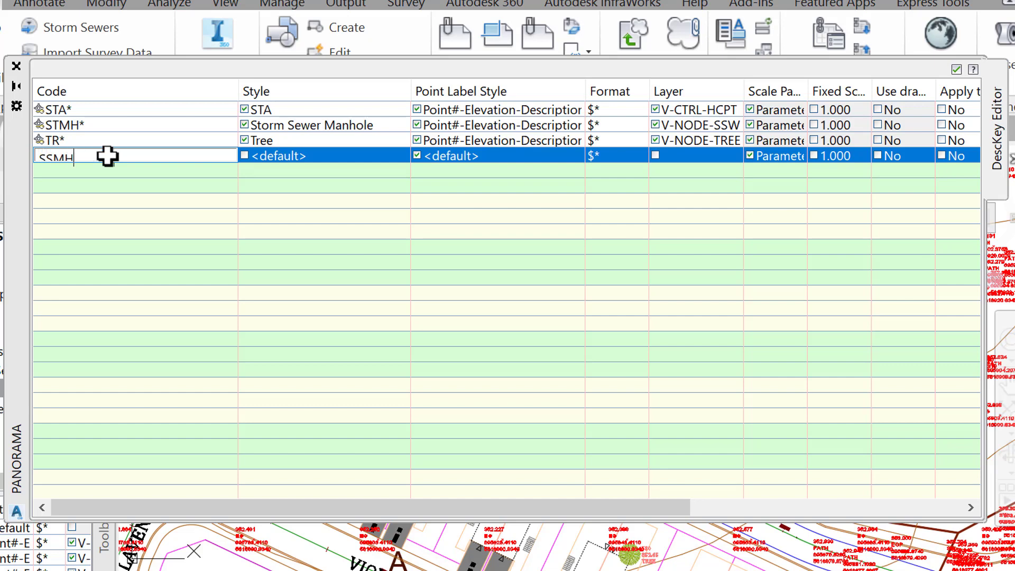
pyautogui.write('*')
pyautogui.click(160, 190)
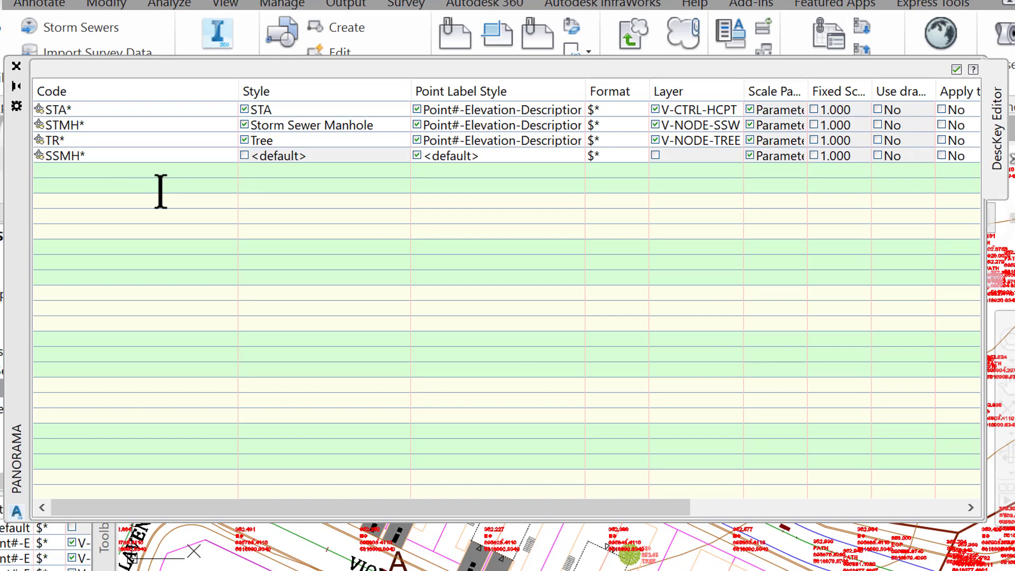
# - Bring up the point style choices for the SSMH* key
pyautogui.click(239, 154)
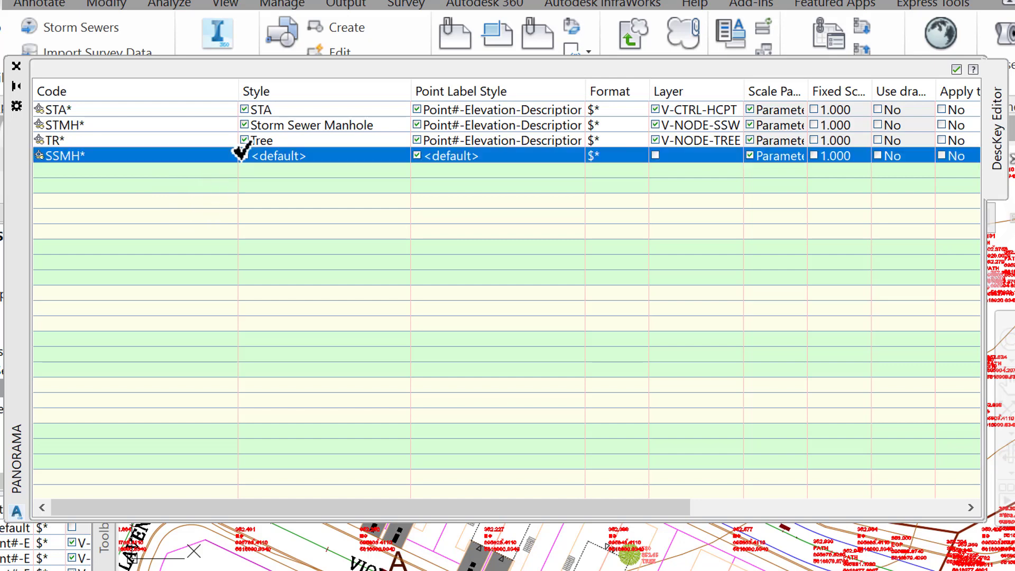
pyautogui.click(351, 159)
pyautogui.click(353, 169)
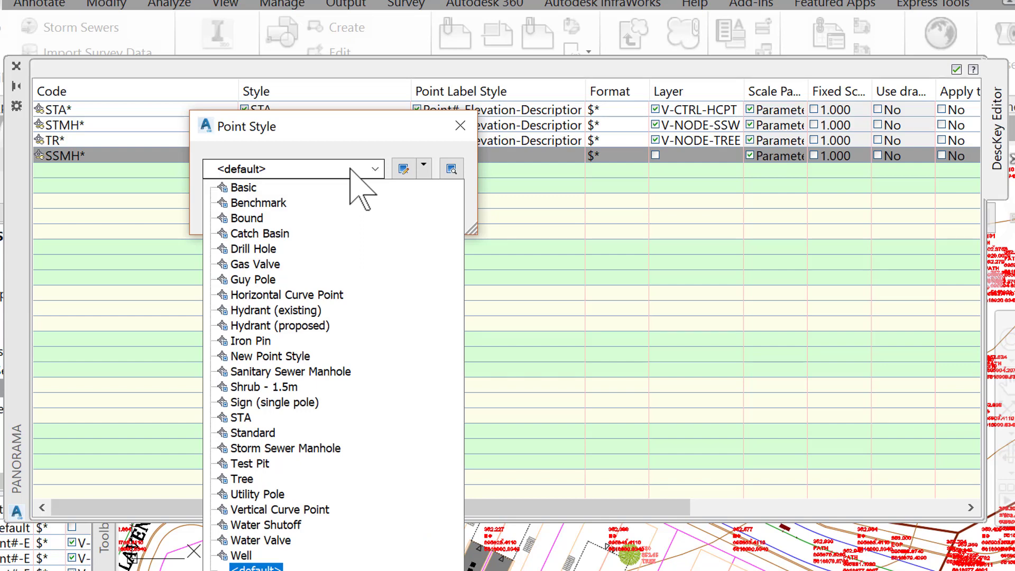
# - Give SSMH* the Sanitary Sewer Manhole style and Point#-Elevation-Description label style
pyautogui.click(333, 389)
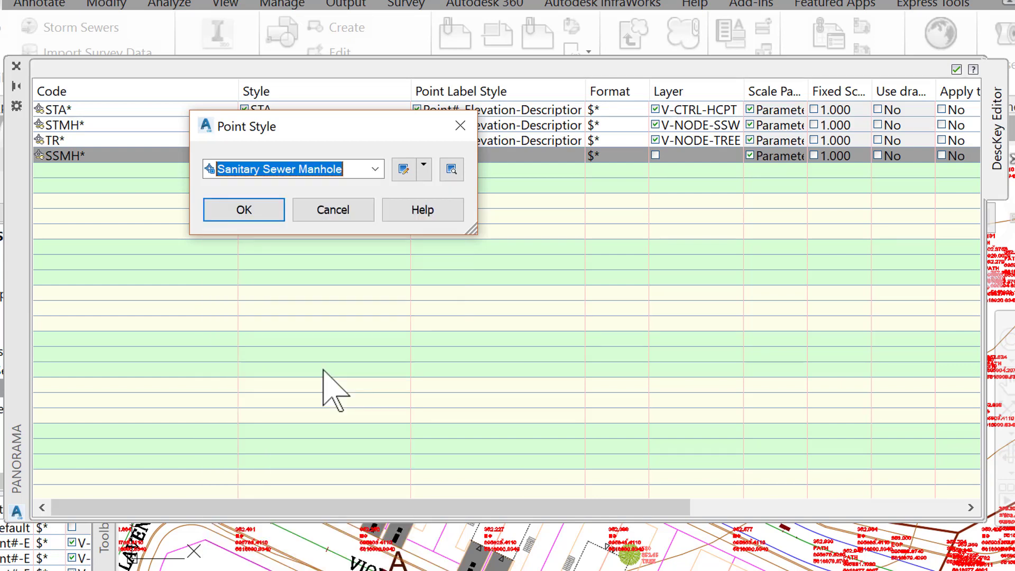
pyautogui.click(262, 216)
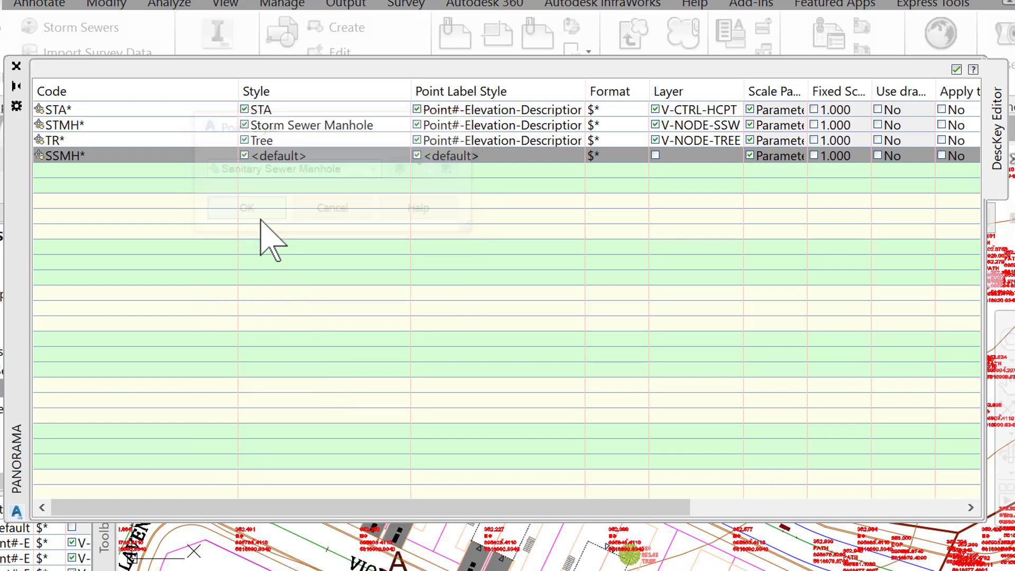
pyautogui.click(449, 156)
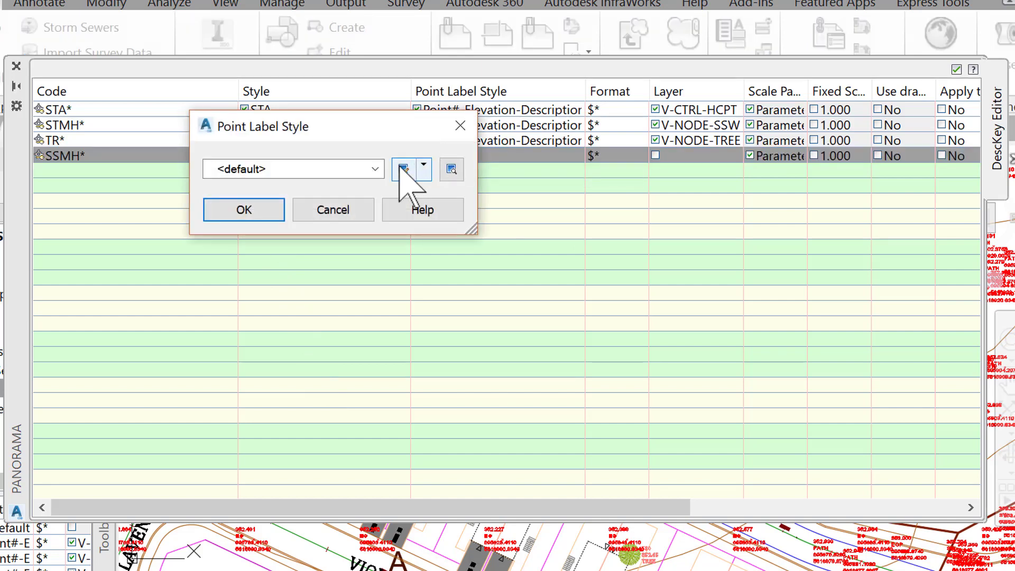
pyautogui.click(375, 171)
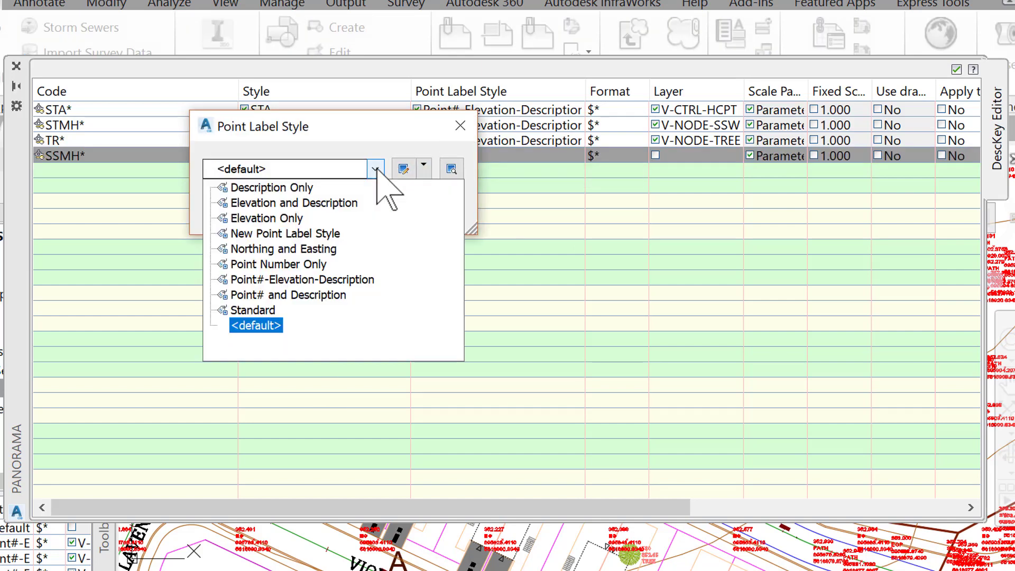
pyautogui.click(312, 280)
pyautogui.click(270, 212)
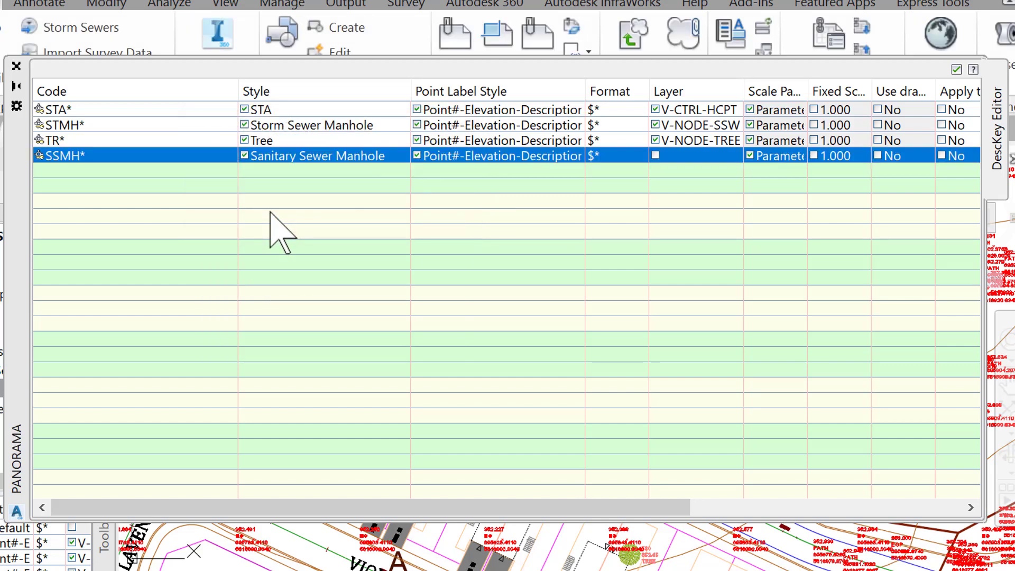
# - Turn on the SSMH* layer override and set it to V-NODE-SSWR
pyautogui.click(655, 155)
pyautogui.click(670, 156)
pyautogui.moveTo(873, 212)
pyautogui.mouseDown()
pyautogui.moveTo(888, 268)
pyautogui.moveTo(883, 447)
pyautogui.moveTo(873, 466)
pyautogui.mouseUp()
pyautogui.moveTo(323, 202); pyautogui.dragTo(393, 206)
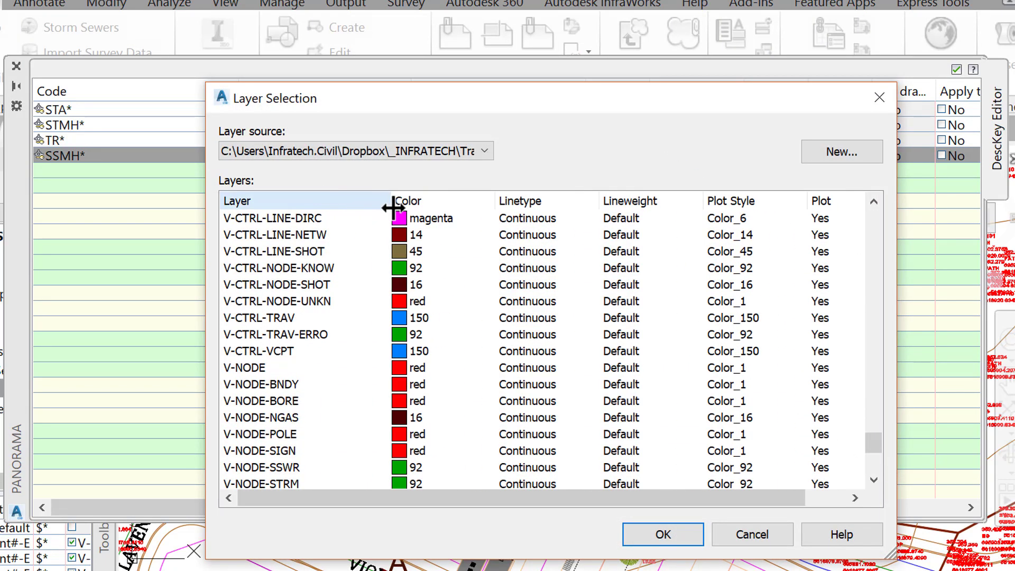
pyautogui.click(262, 468)
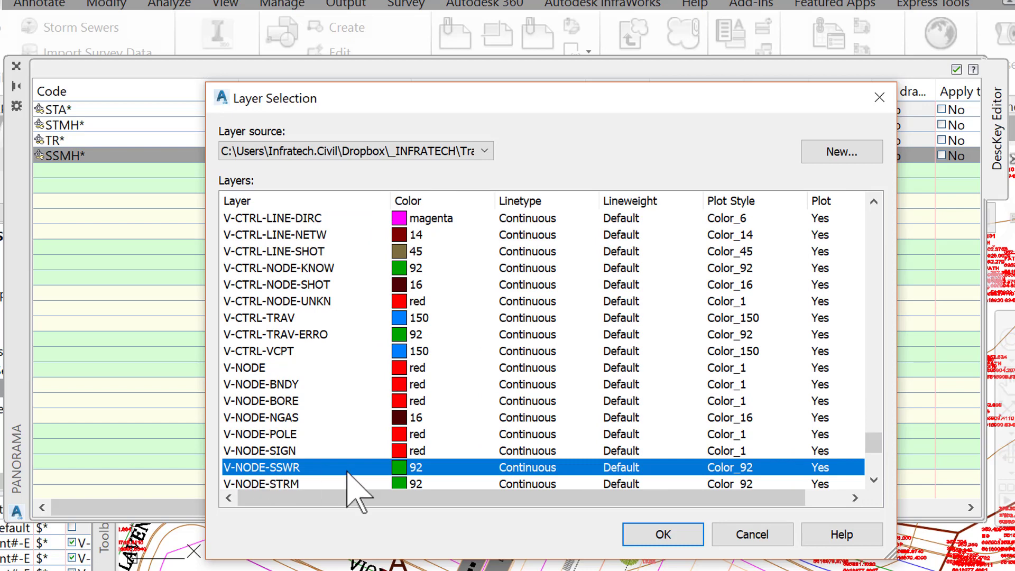
pyautogui.click(657, 535)
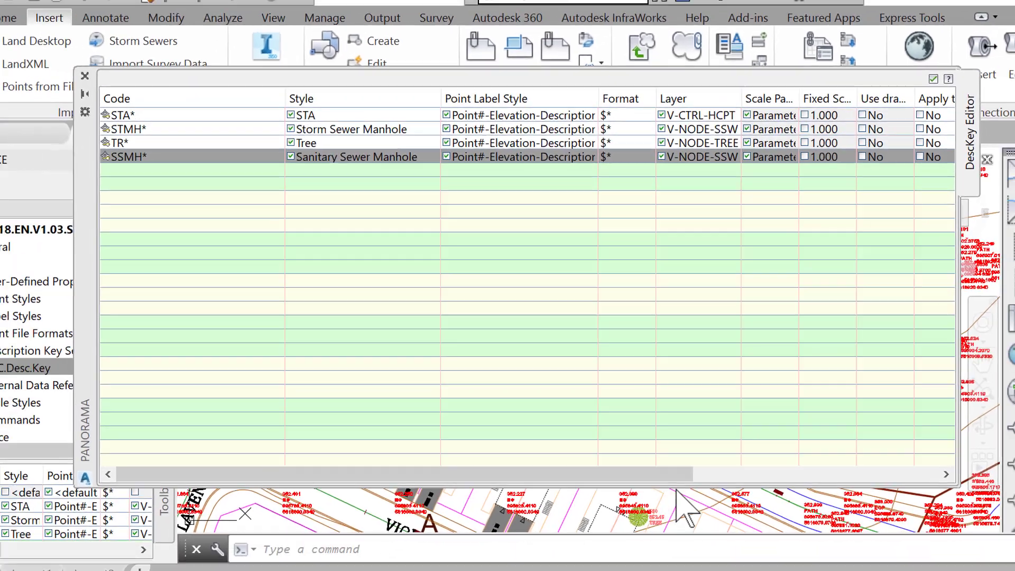
# - Close the DescKey Editor, list all points in Prospector, and select an SSMH point
pyautogui.click(758, 361)
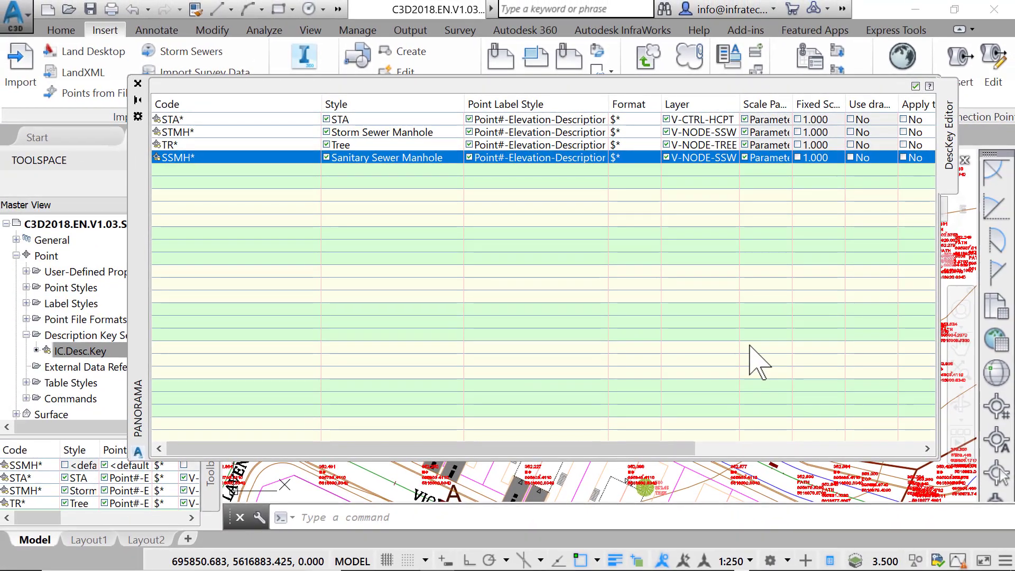
pyautogui.click(915, 86)
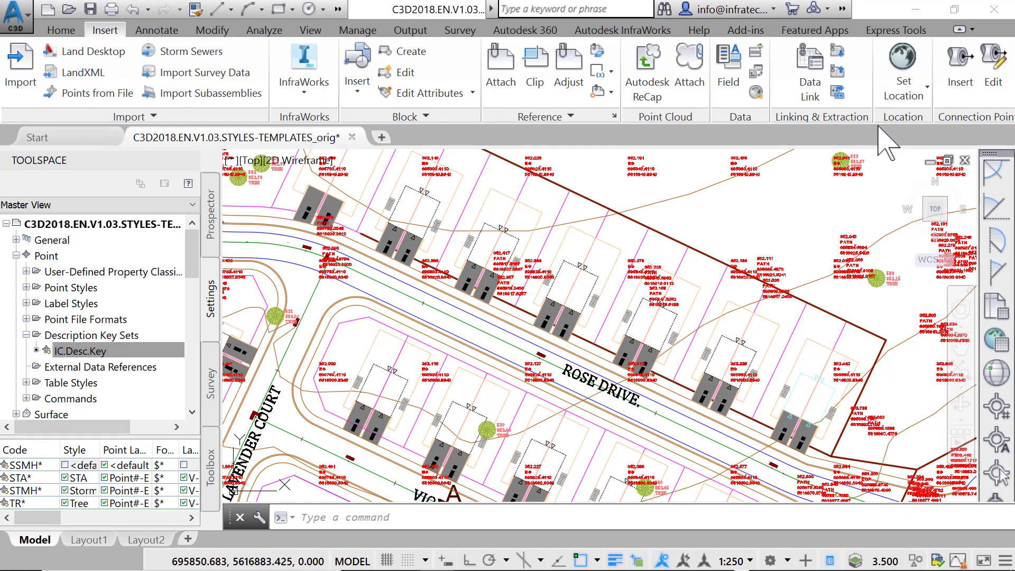
pyautogui.click(224, 245)
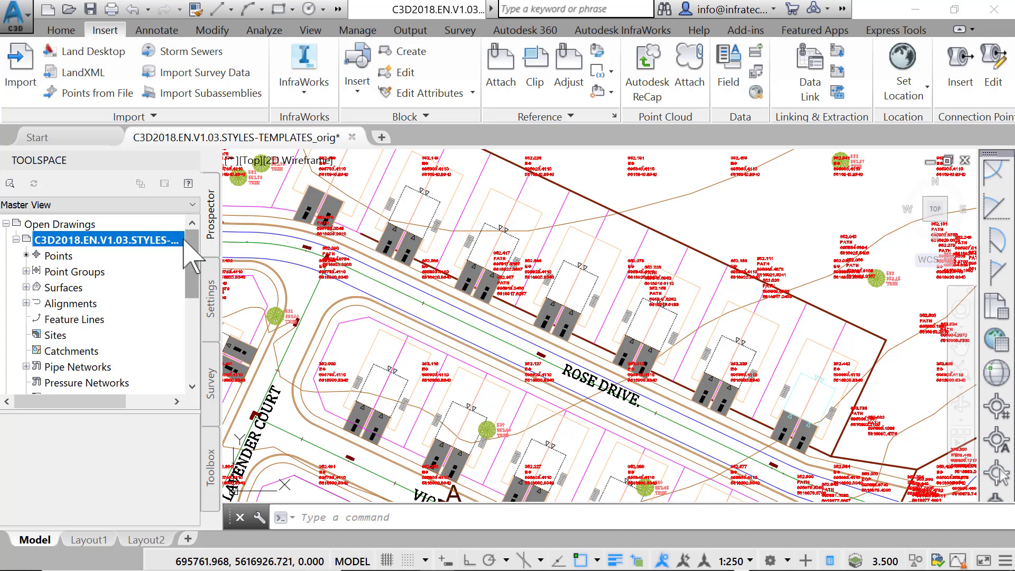
pyautogui.click(58, 255)
pyautogui.moveTo(131, 413); pyautogui.dragTo(134, 337)
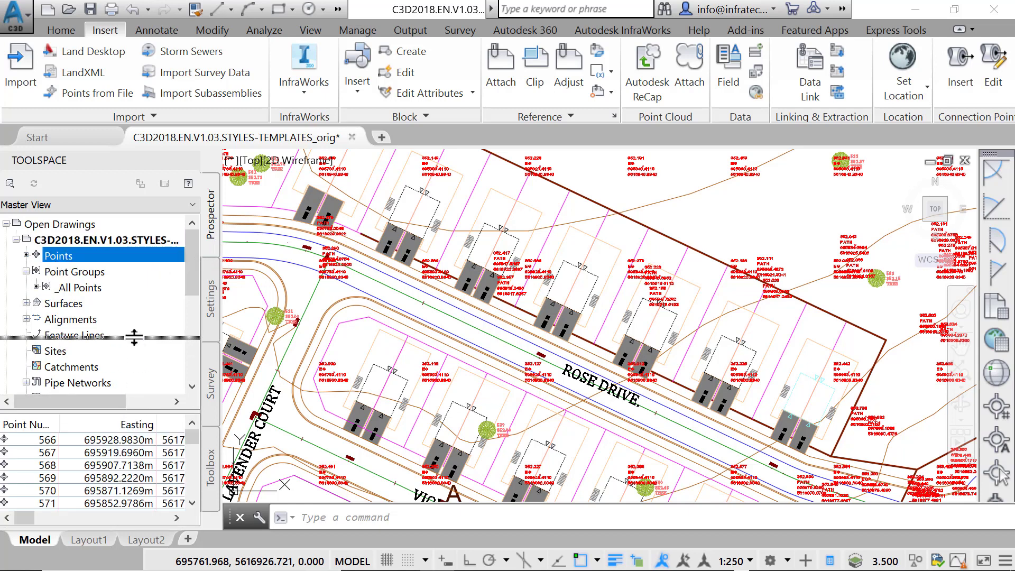
pyautogui.click(193, 373)
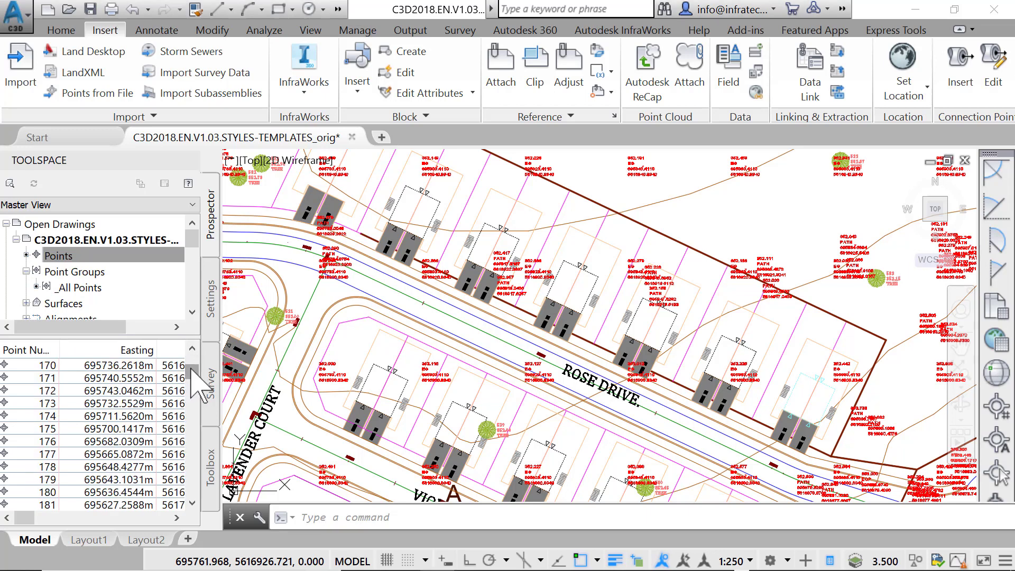
pyautogui.moveTo(24, 518); pyautogui.dragTo(54, 518)
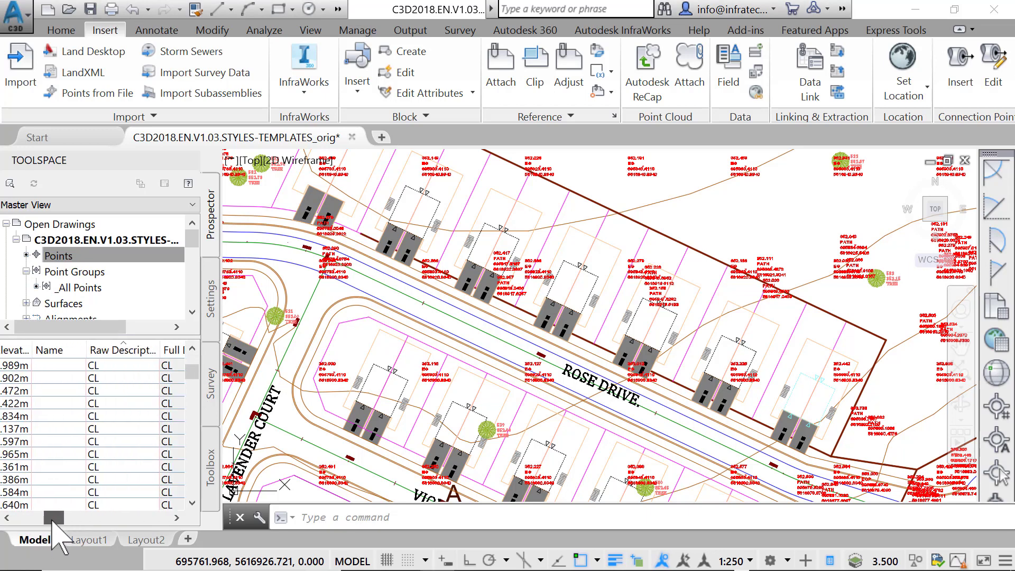
pyautogui.moveTo(192, 372); pyautogui.dragTo(196, 438)
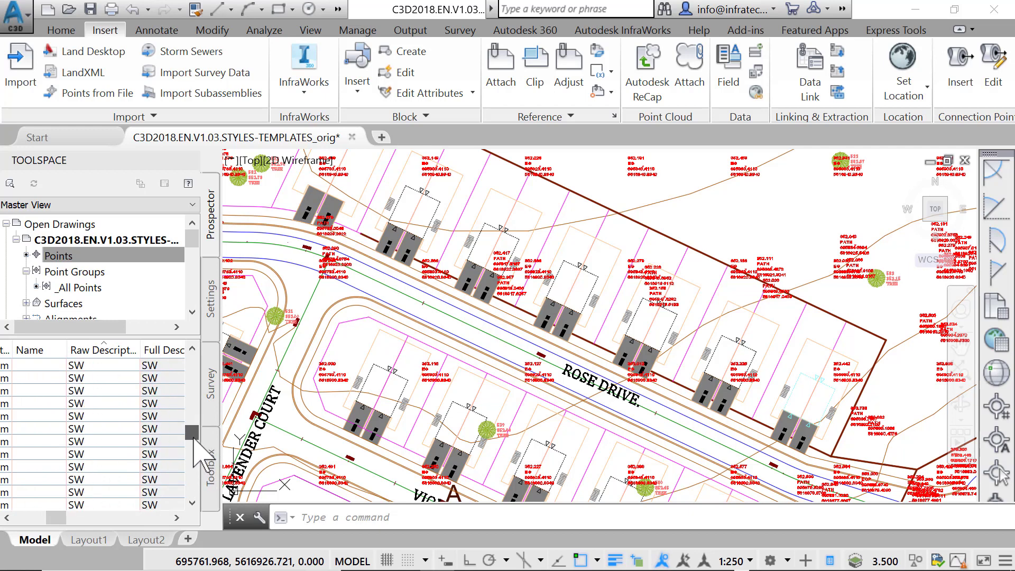
pyautogui.moveTo(195, 439); pyautogui.dragTo(192, 437)
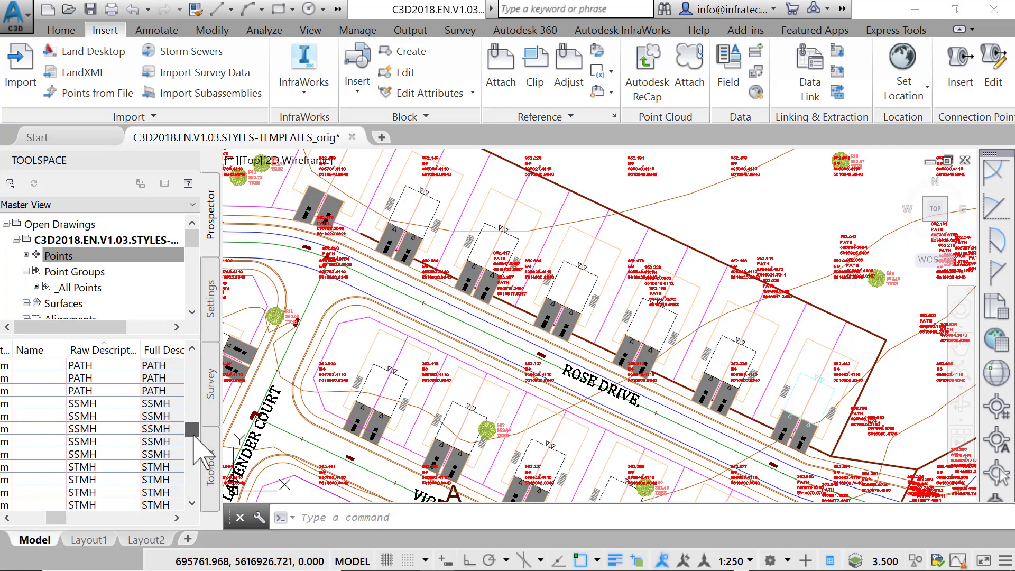
pyautogui.click(178, 404)
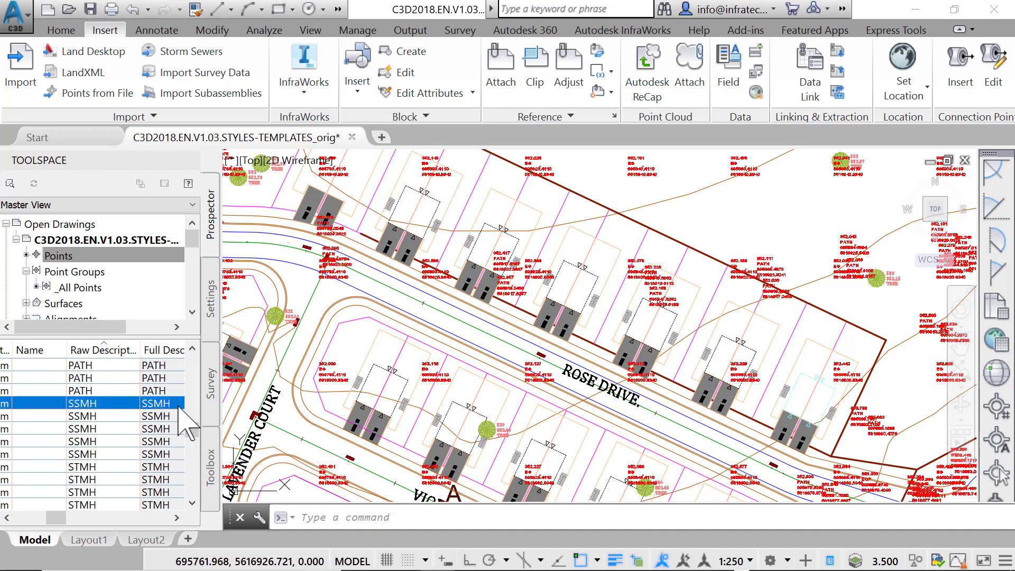
# - Pan to the SSMH point, set the annotation scale to 1:50, and select _All Points
pyautogui.rightClick(179, 406)
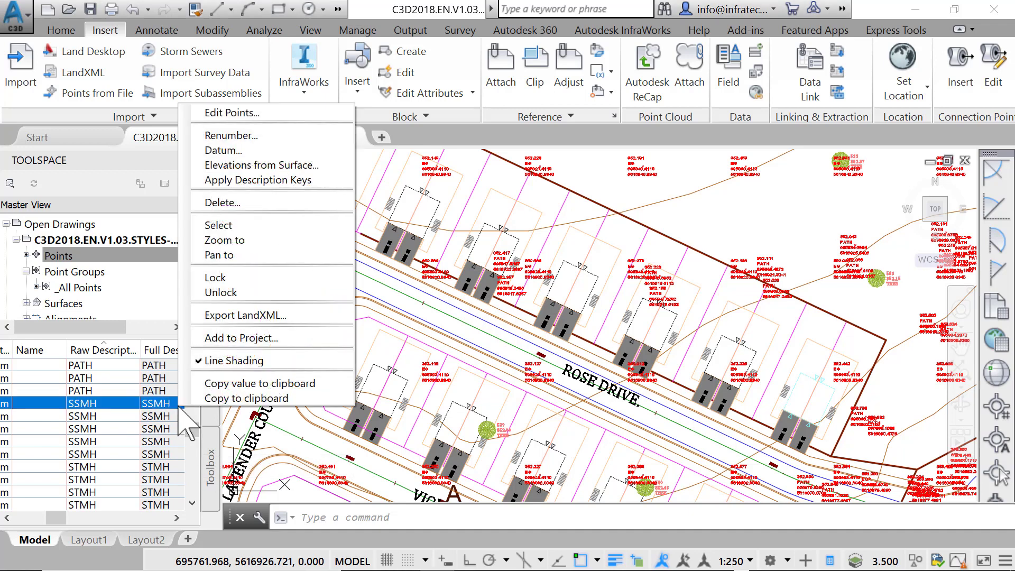
pyautogui.click(231, 255)
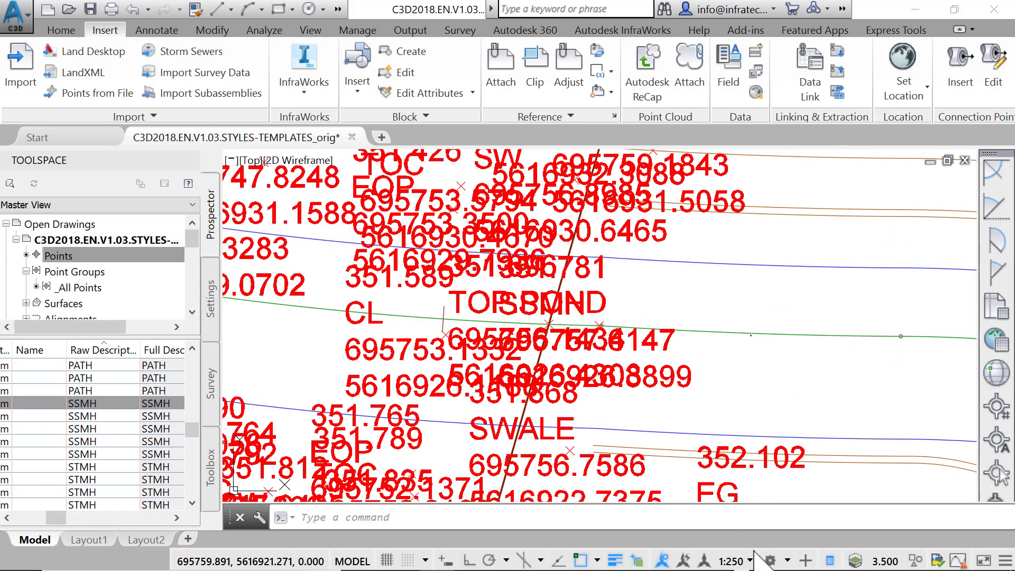
pyautogui.click(734, 561)
pyautogui.click(724, 266)
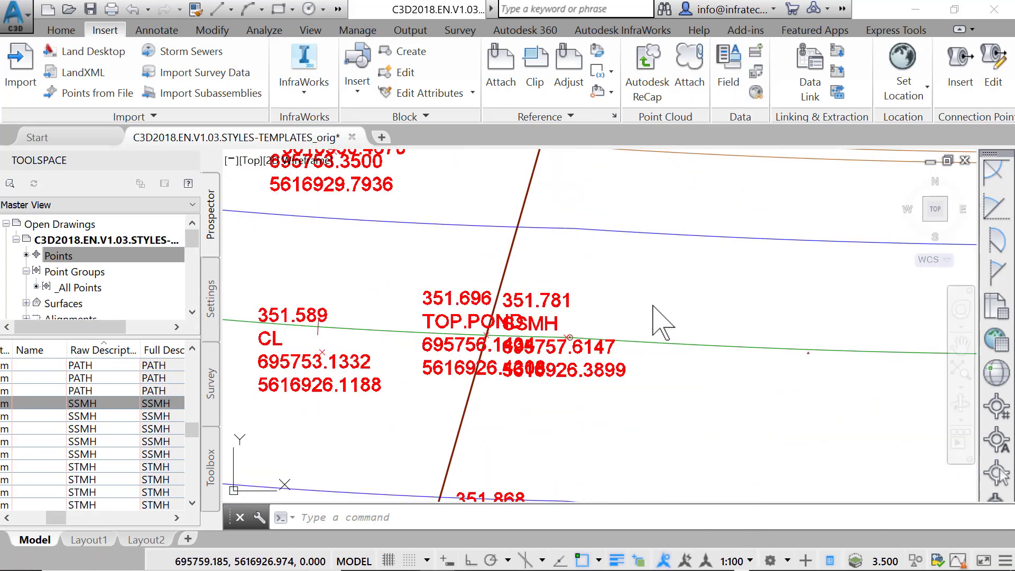
pyautogui.click(734, 561)
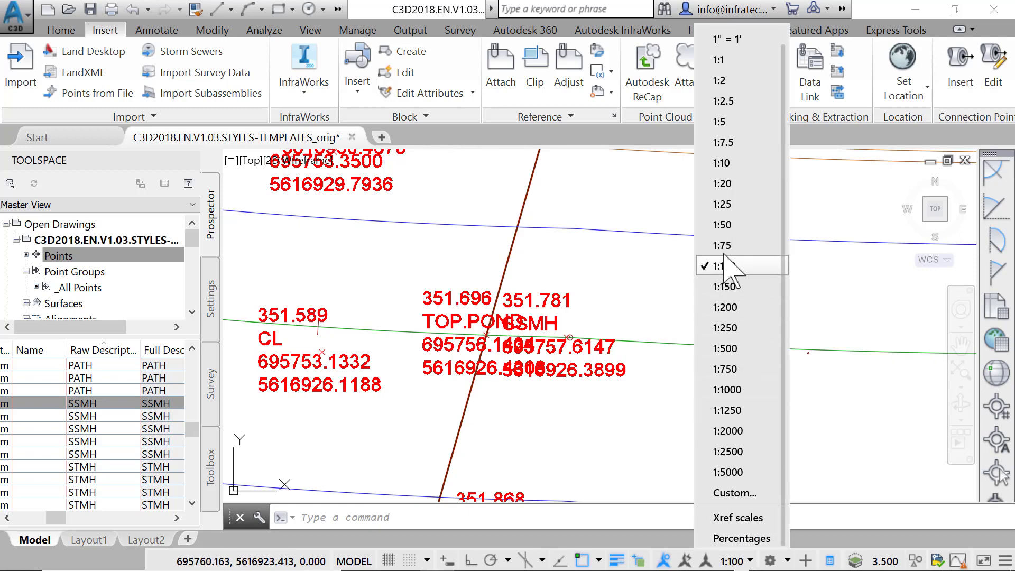
pyautogui.click(722, 224)
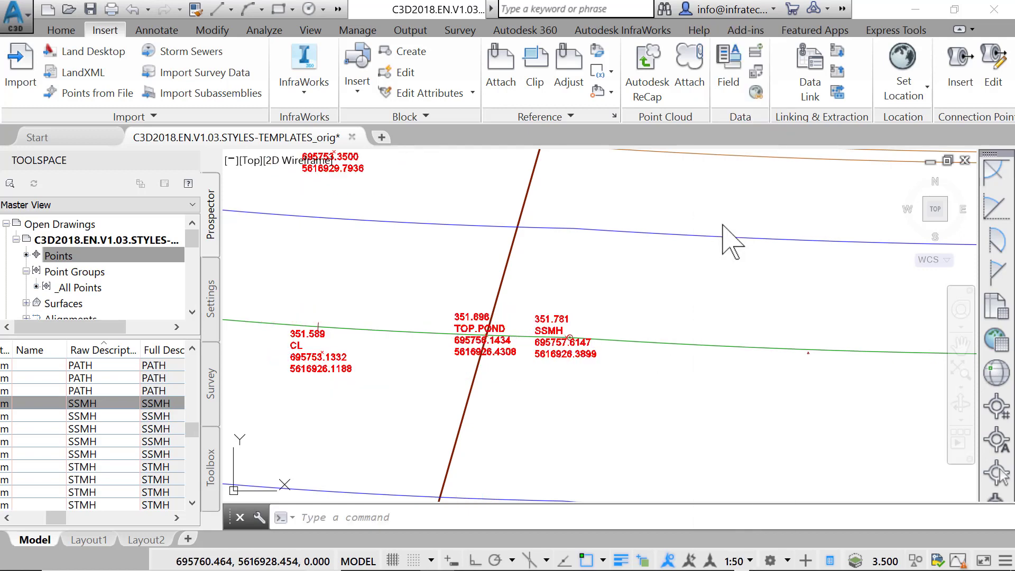
pyautogui.scroll(2, 675, 318)
pyautogui.scroll(2, 520, 444)
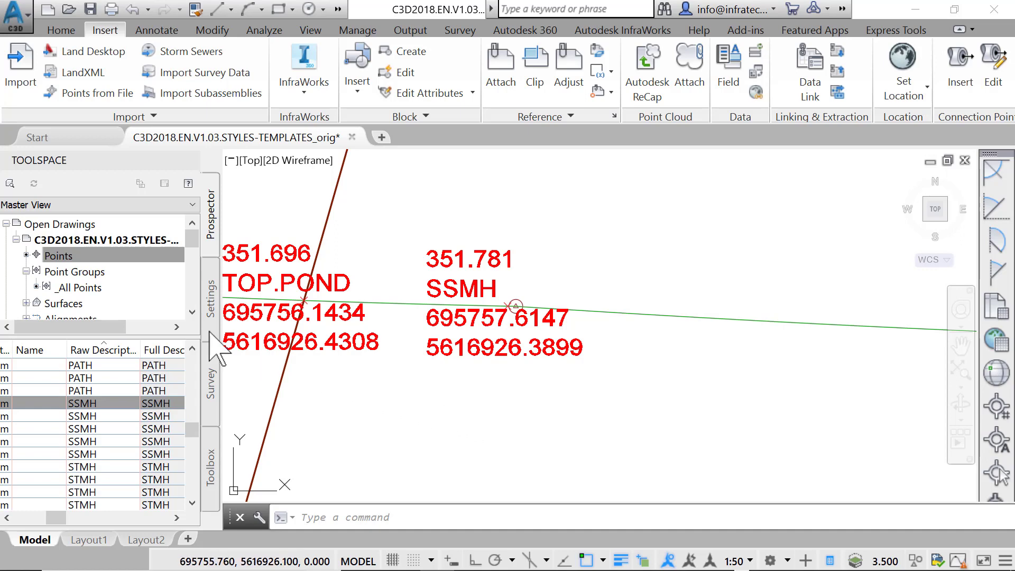
pyautogui.click(106, 289)
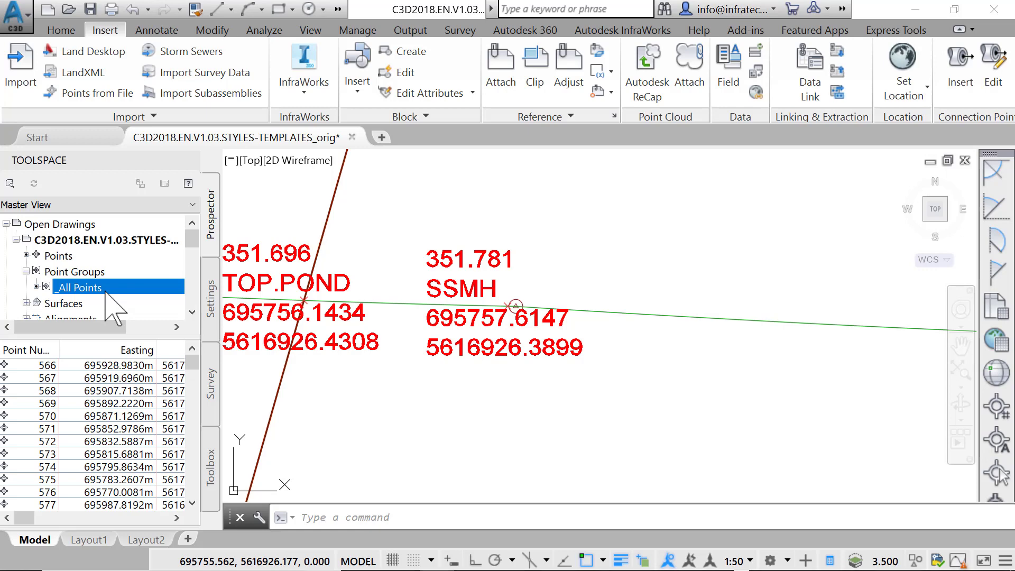
# - Run Apply Description Keys on the _All Points group
pyautogui.rightClick(107, 292)
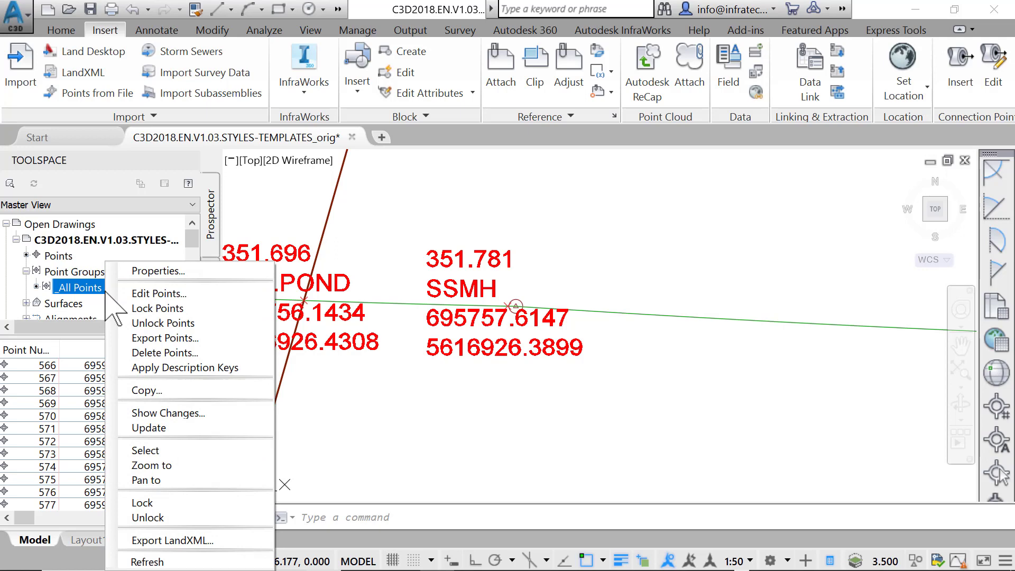
pyautogui.click(220, 366)
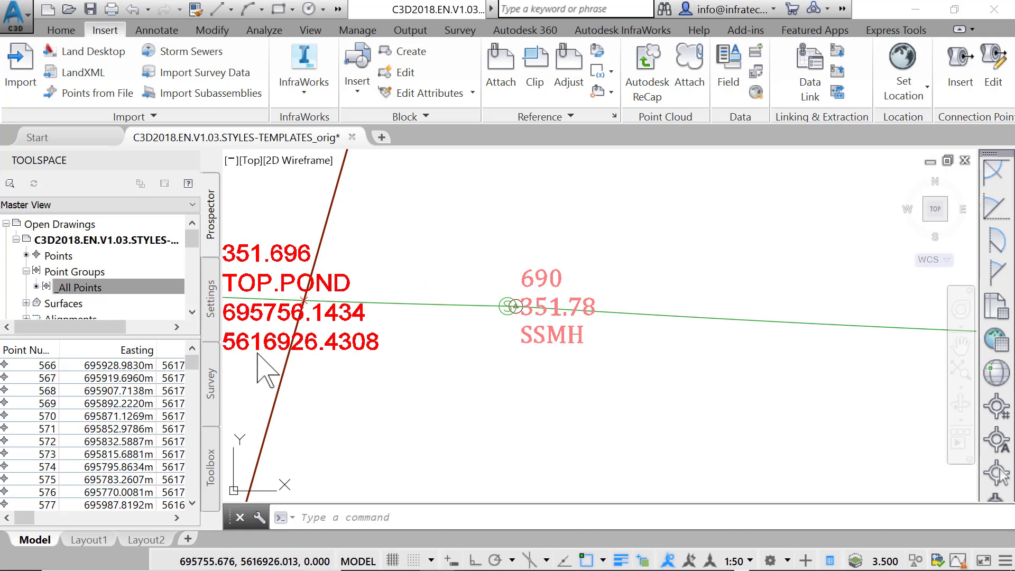
pyautogui.scroll(2, 509, 308)
pyautogui.scroll(2, 511, 317)
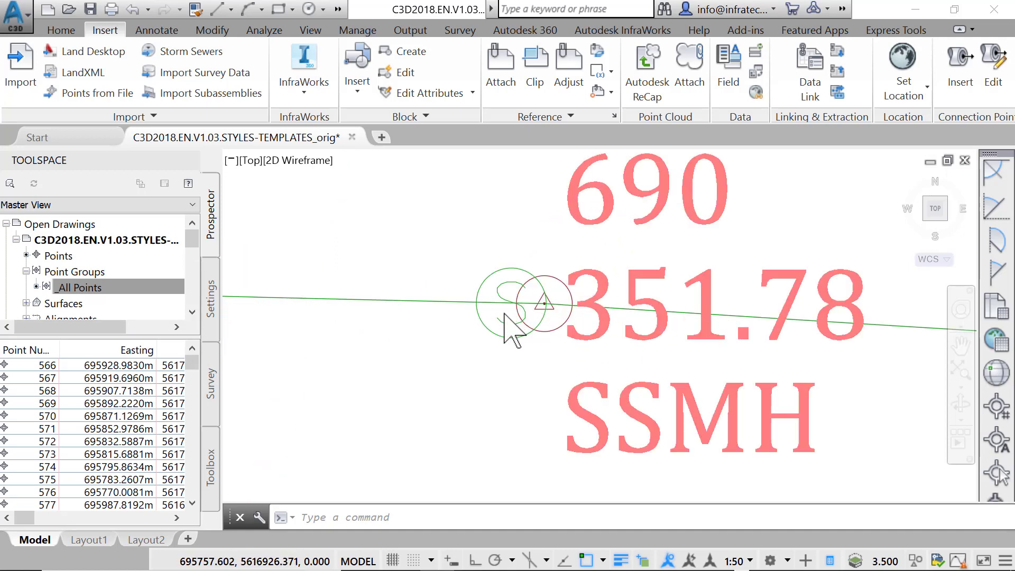
pyautogui.scroll(1, 510, 325)
pyautogui.scroll(-2, 504, 314)
pyautogui.scroll(-1, 503, 318)
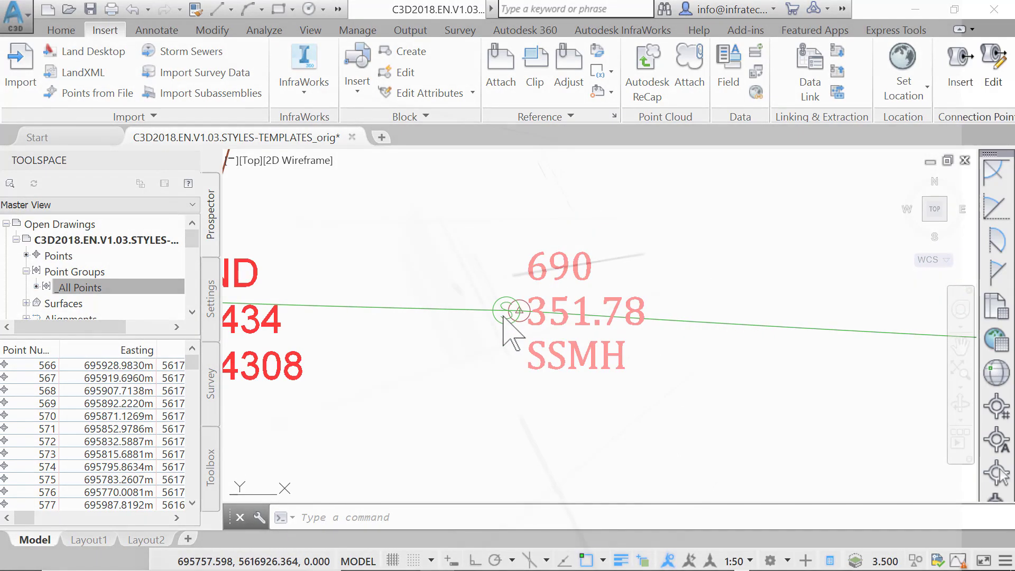